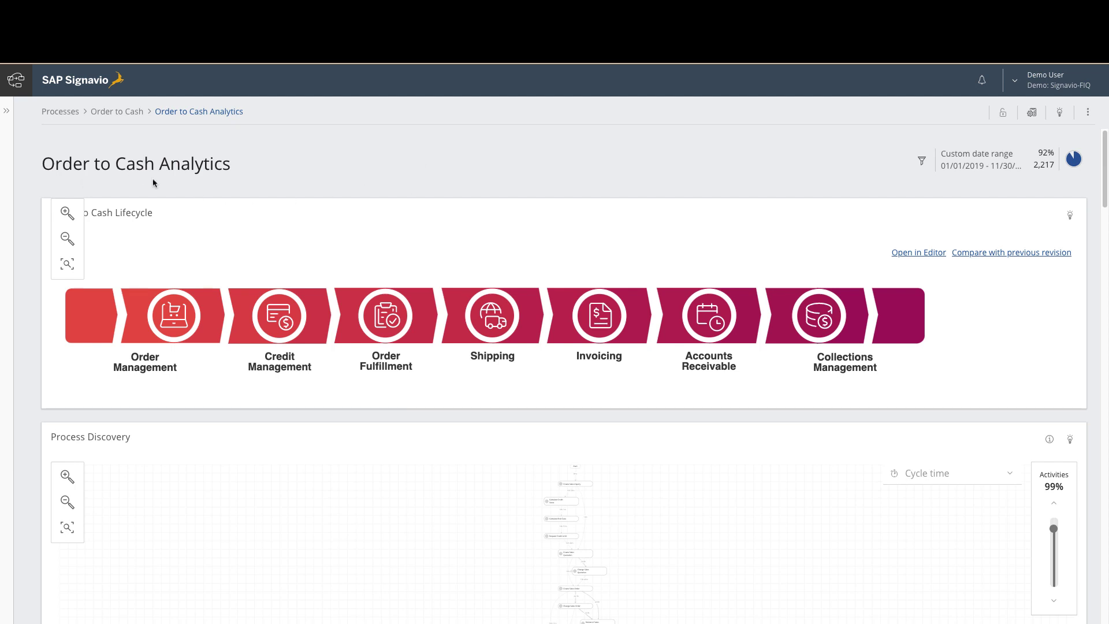
Scroll down through the End-to-End Analysis and Cash Collection KPI cards
scroll(487, 211, down, 3)
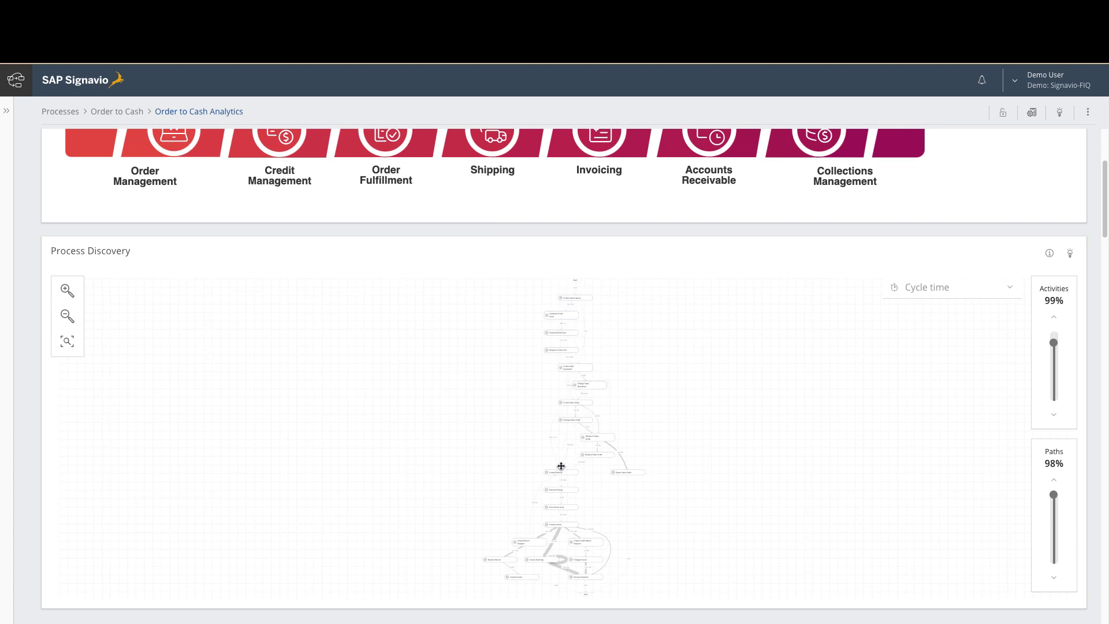
scroll(479, 428, down, 3)
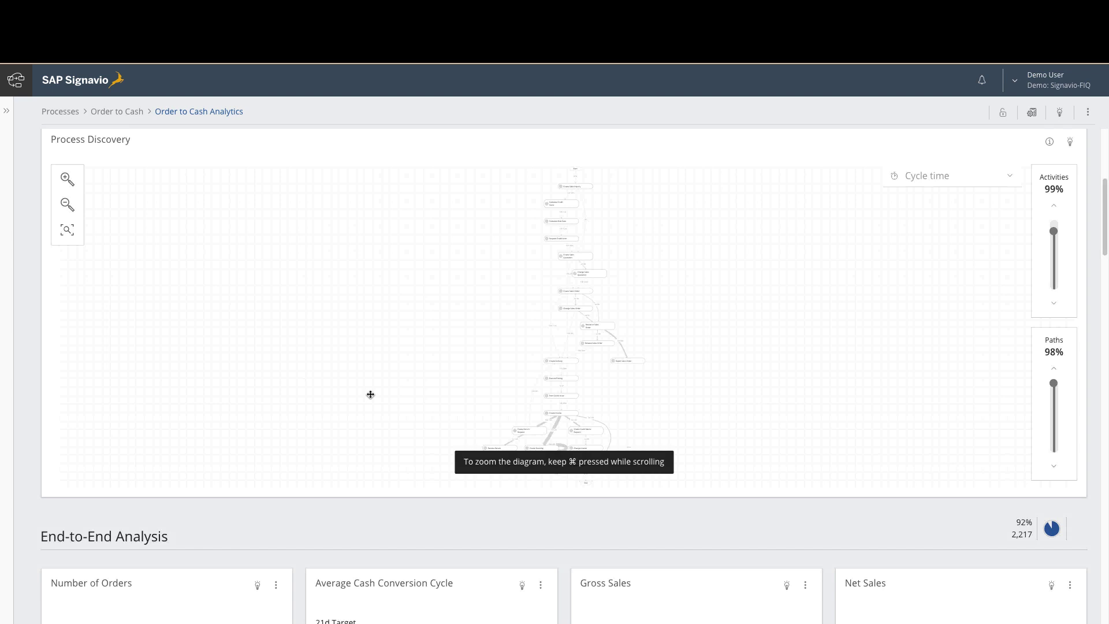
scroll(370, 395, down, 2)
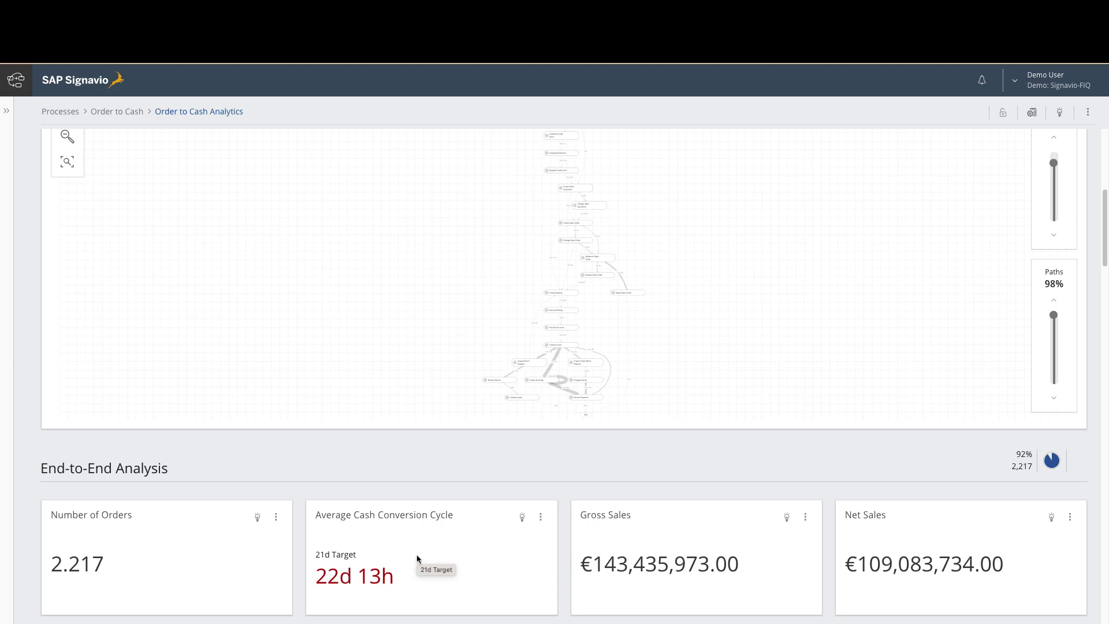
scroll(463, 465, down, 10)
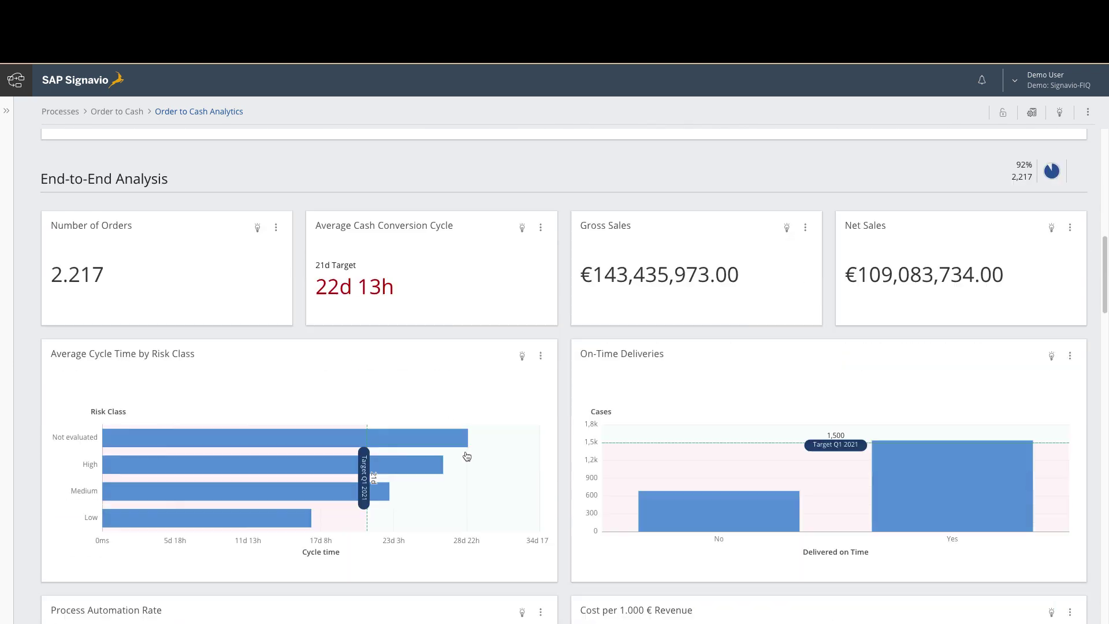
scroll(466, 457, down, 12)
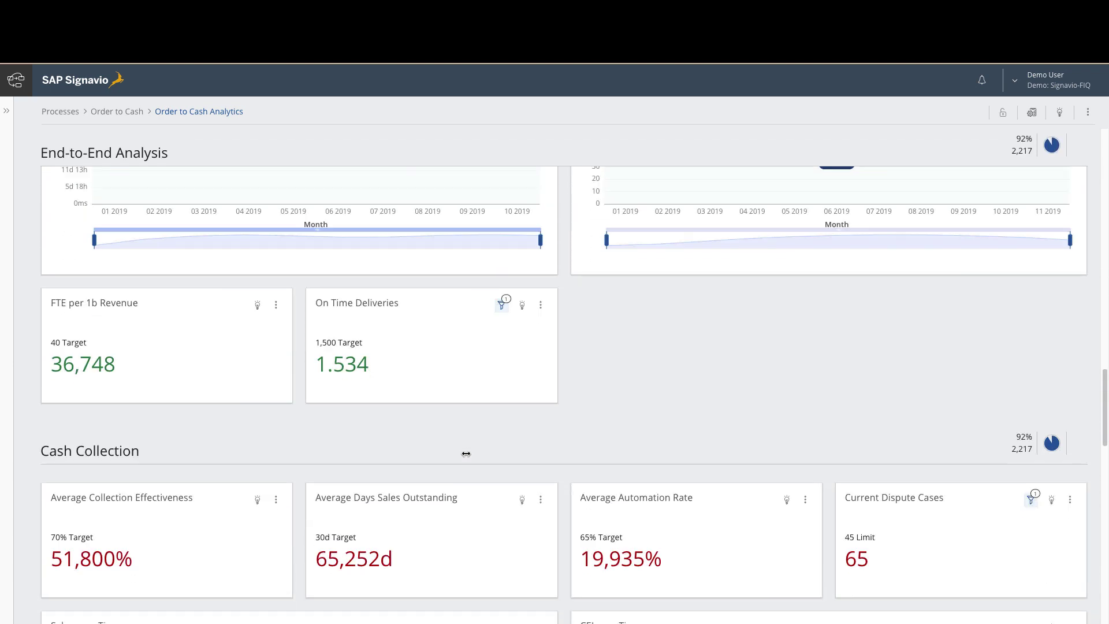
scroll(467, 458, down, 1)
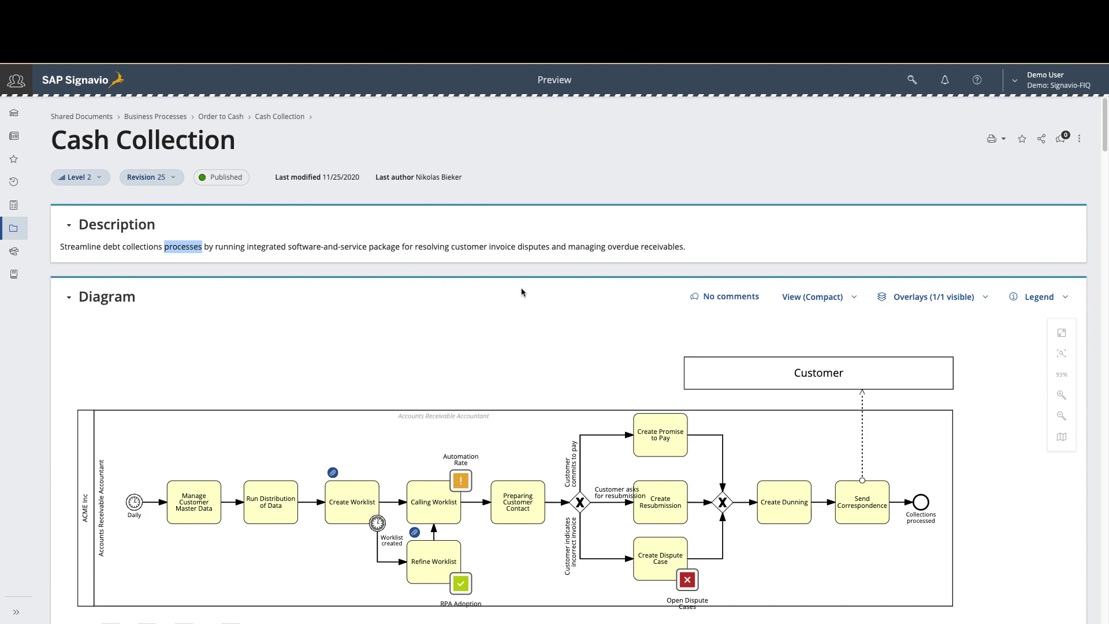
scroll(522, 292, down, 1)
scroll(524, 293, down, 10)
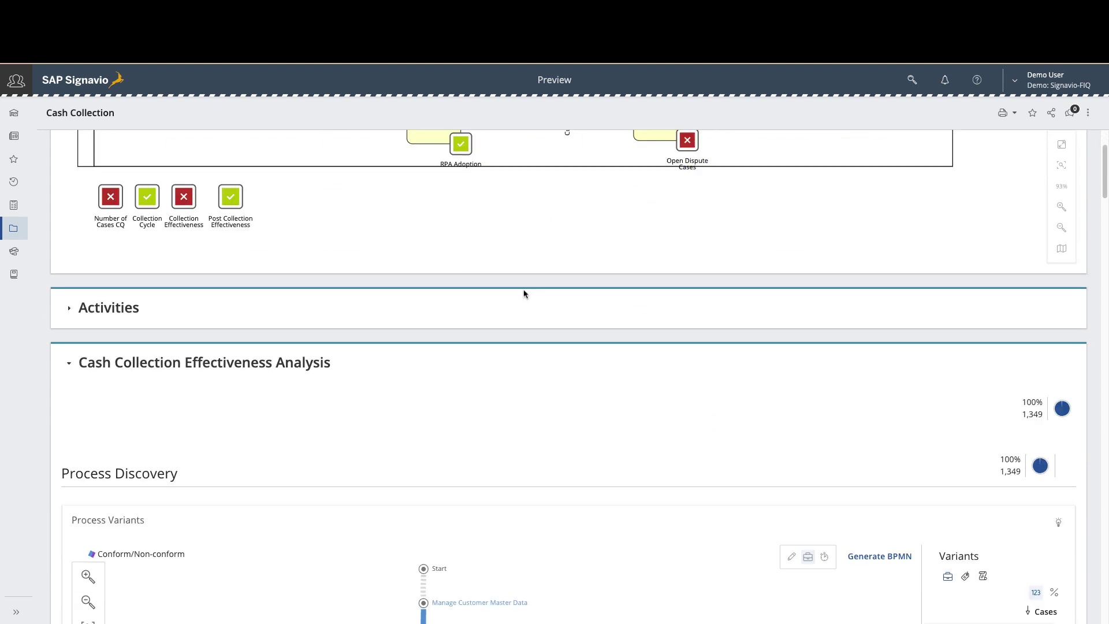
scroll(524, 295, down, 3)
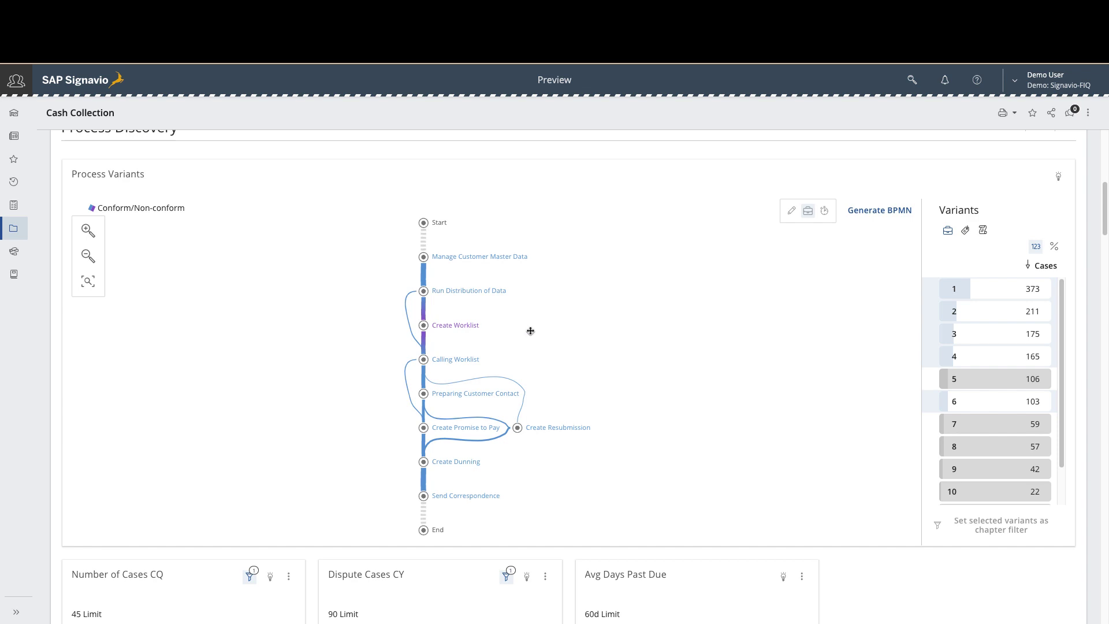
scroll(634, 357, up, 4)
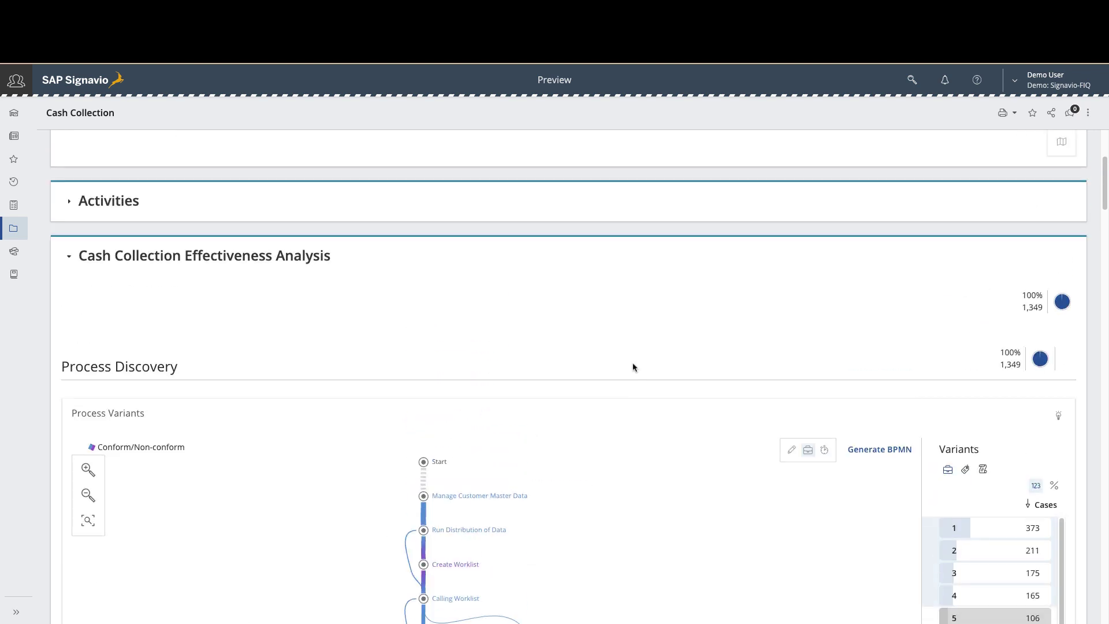
scroll(633, 366, up, 5)
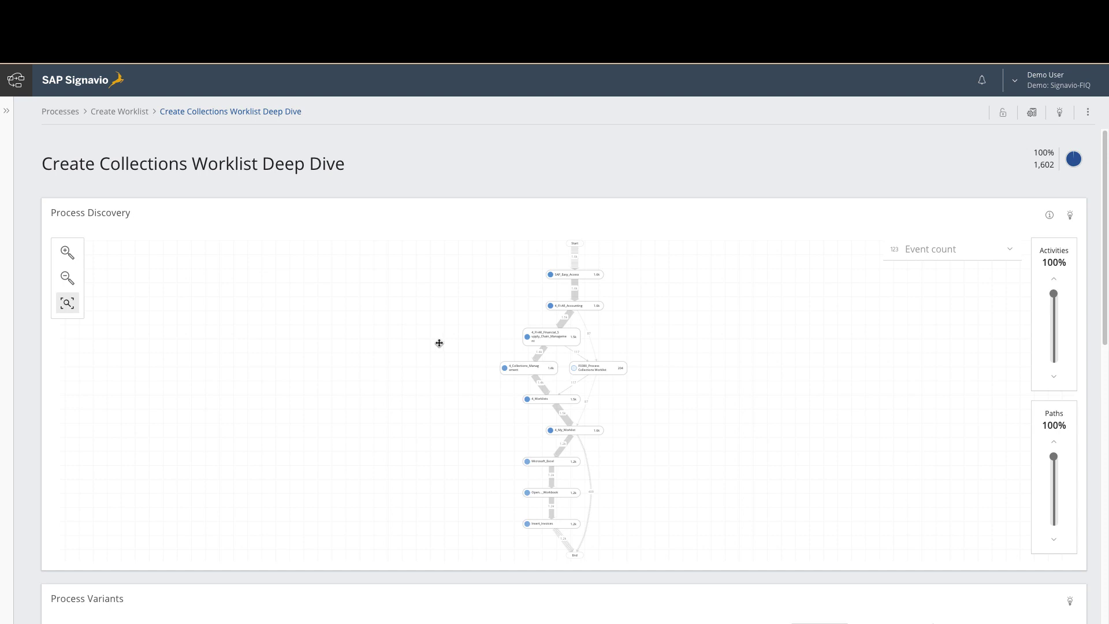
Pan the Create Collections Worklist graph from SAP_Easy_Access through 4_My_Worklist and Insert_Invoices to End
drag(652, 303, 631, 343)
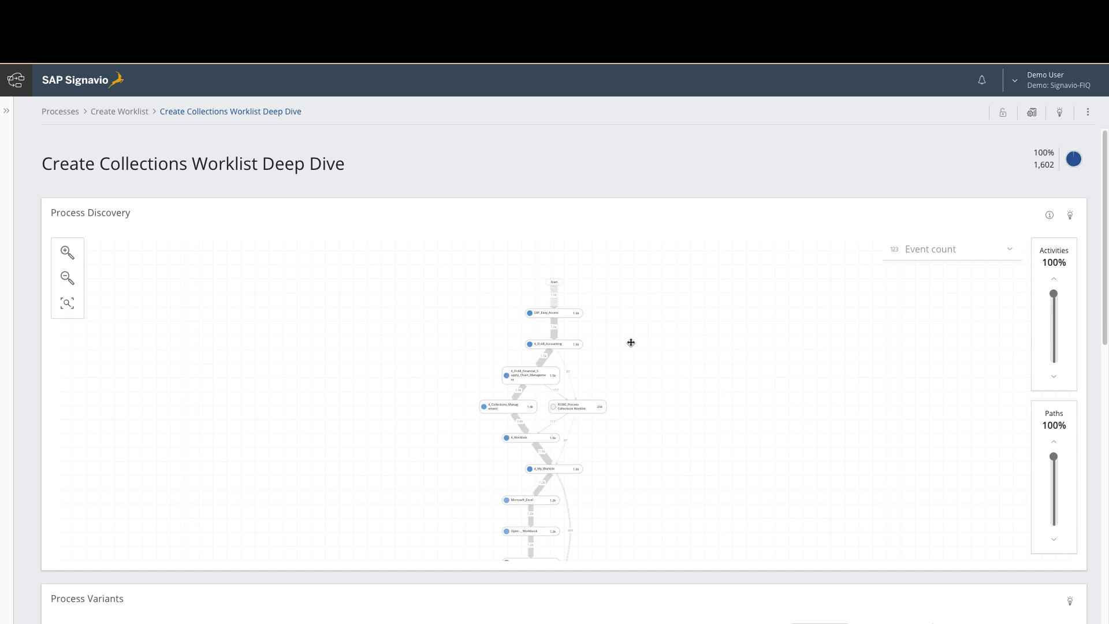
scroll(630, 346, up, 3)
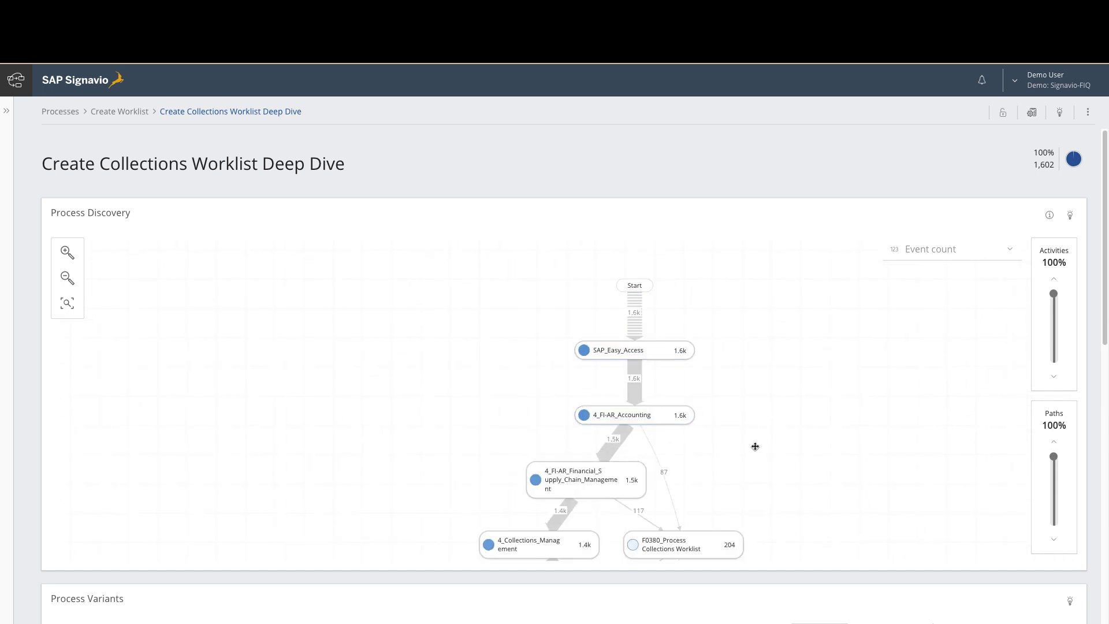
drag(756, 448, 703, 352)
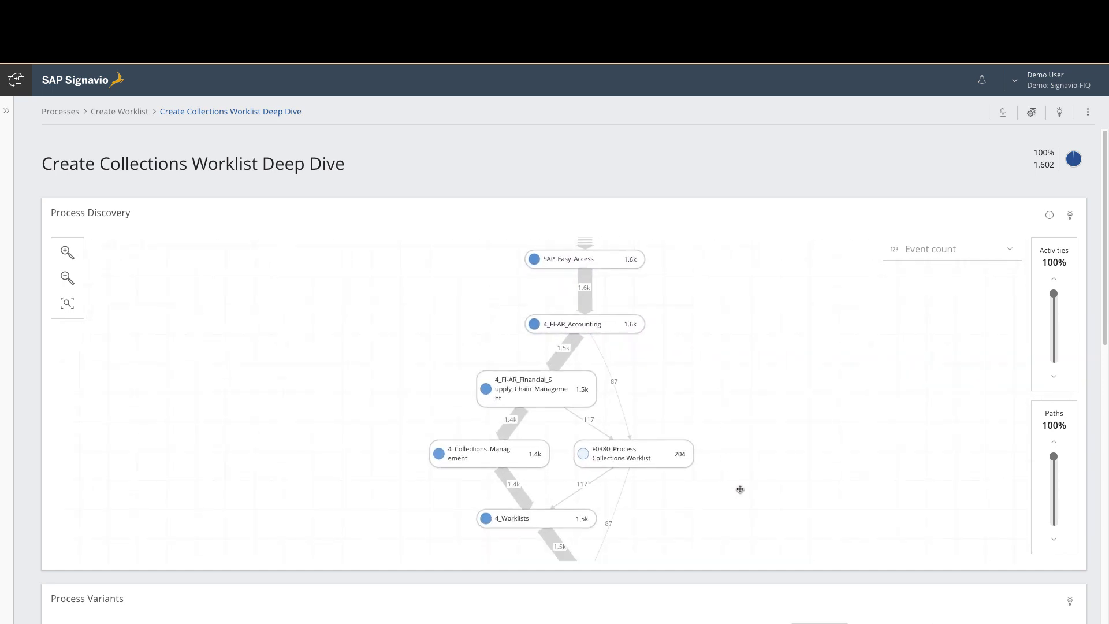
mouse_move(740, 488)
mouse_down()
mouse_move(720, 454)
mouse_move(705, 324)
mouse_up()
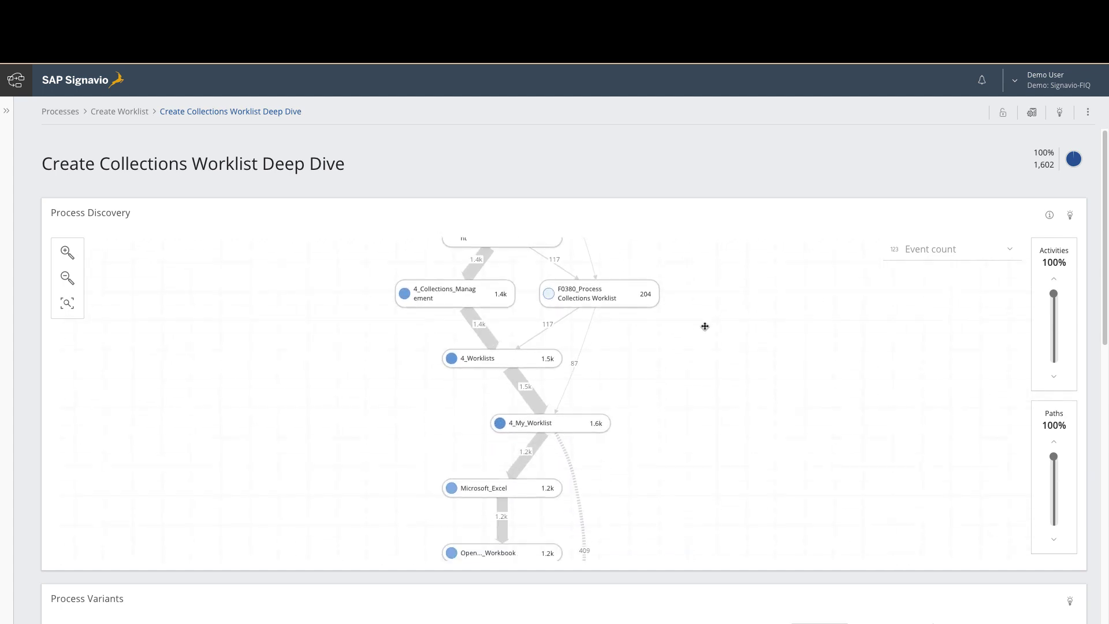
mouse_move(685, 471)
mouse_down()
mouse_move(676, 409)
mouse_move(700, 355)
mouse_up()
drag(669, 500, 665, 426)
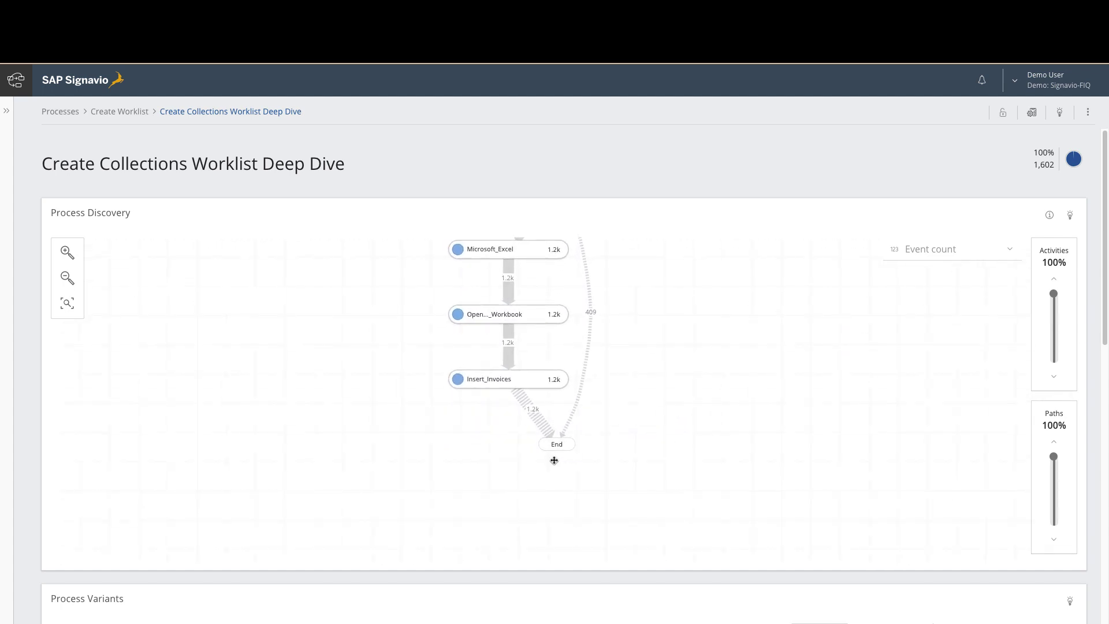
Scroll down the Deep Dive to the Process Variants section
scroll(509, 578, down, 2)
scroll(509, 572, down, 4)
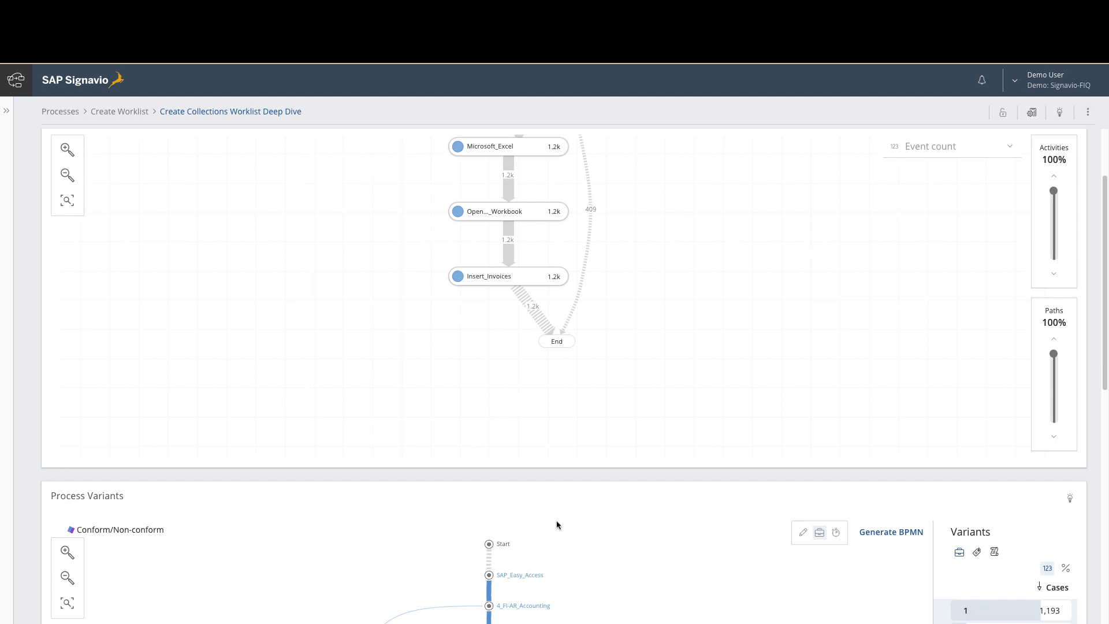
scroll(617, 483, down, 3)
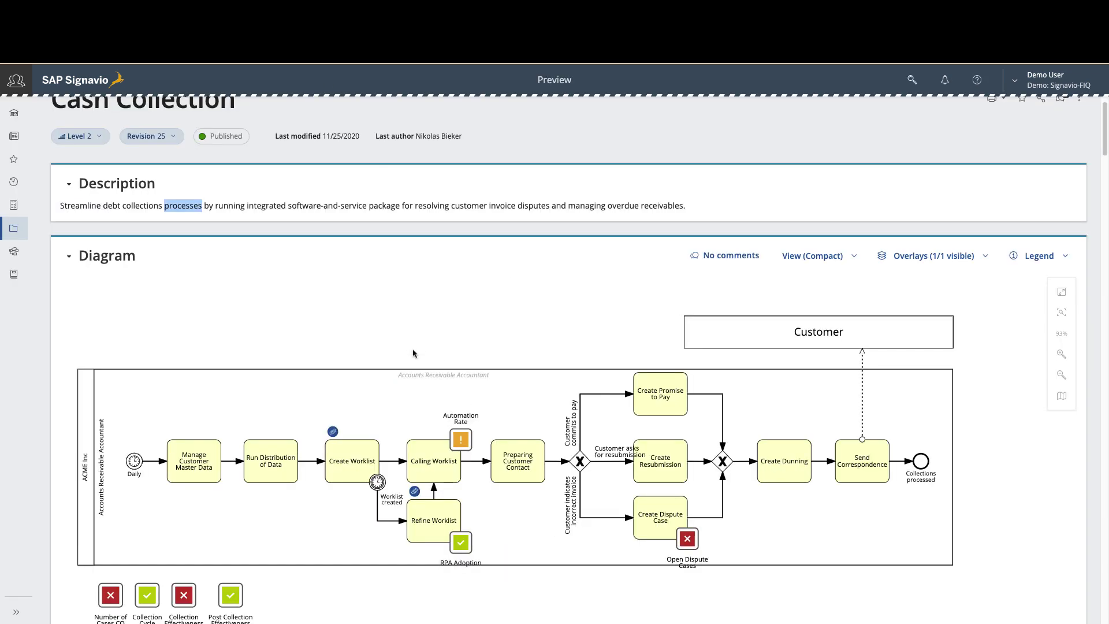
Review the Create Worklist task's details (SAP FICO, transaction F0378), then close the panel
click(366, 459)
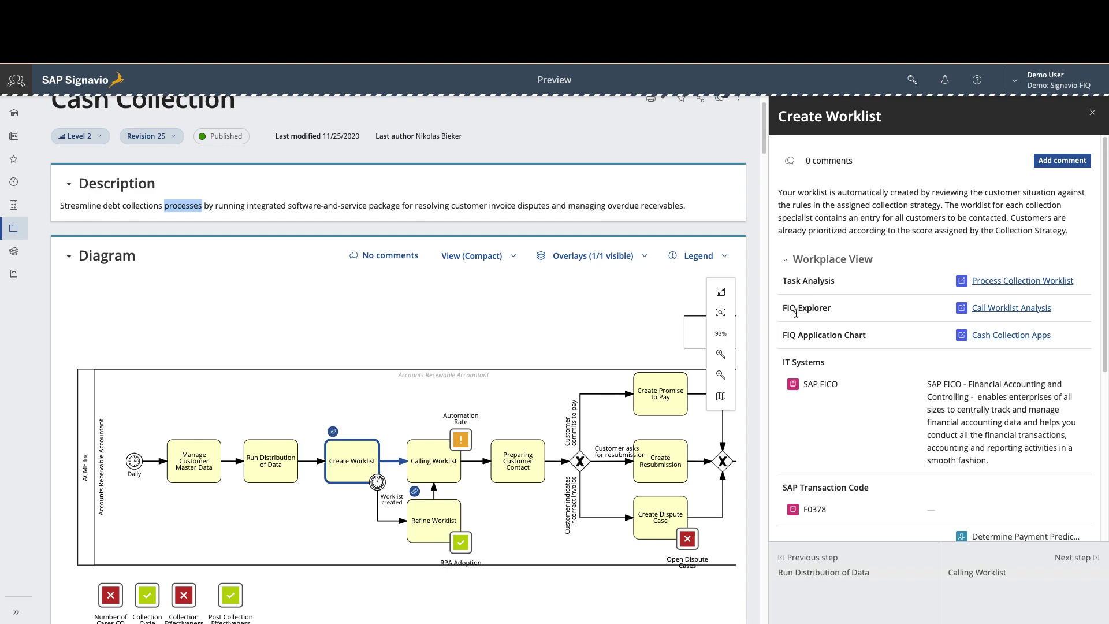
click(1093, 112)
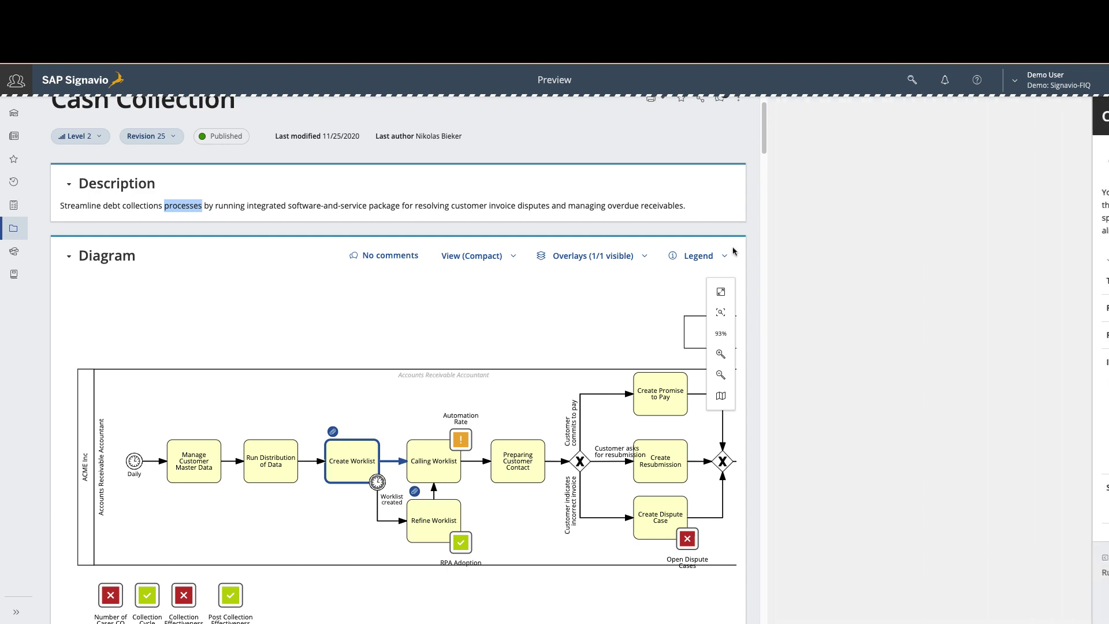
scroll(544, 326, down, 10)
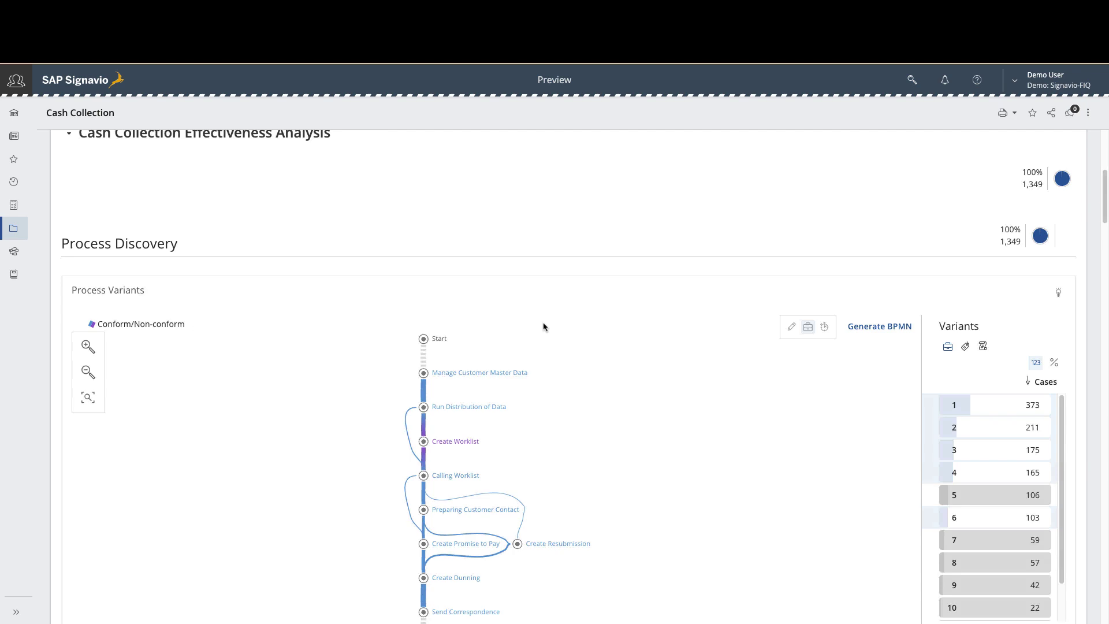
scroll(543, 326, down, 20)
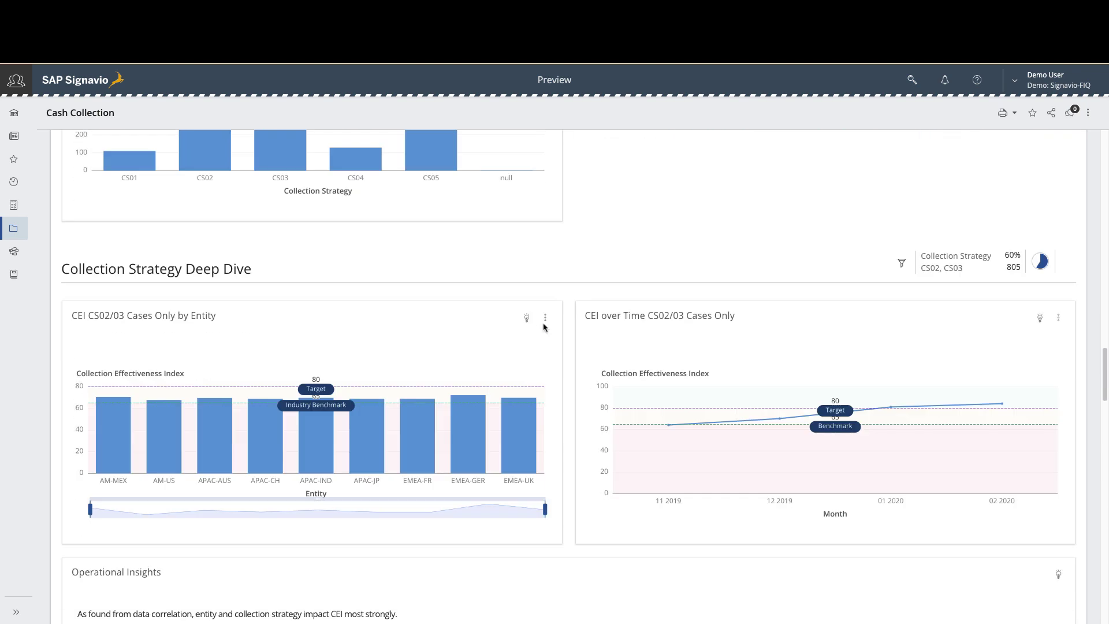
scroll(543, 327, down, 8)
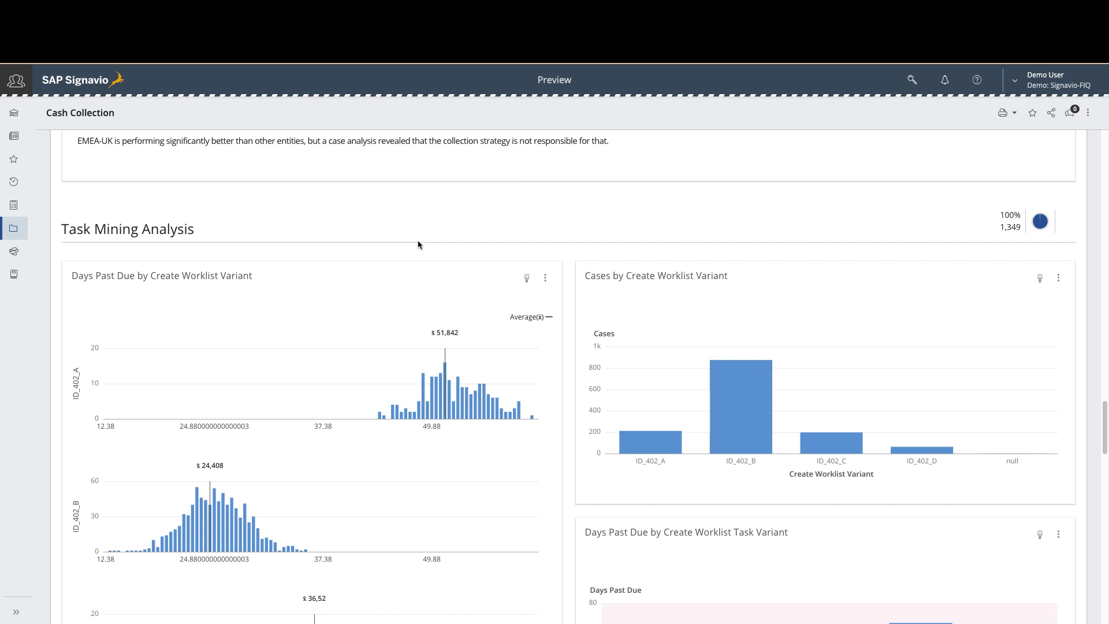
scroll(419, 244, down, 1)
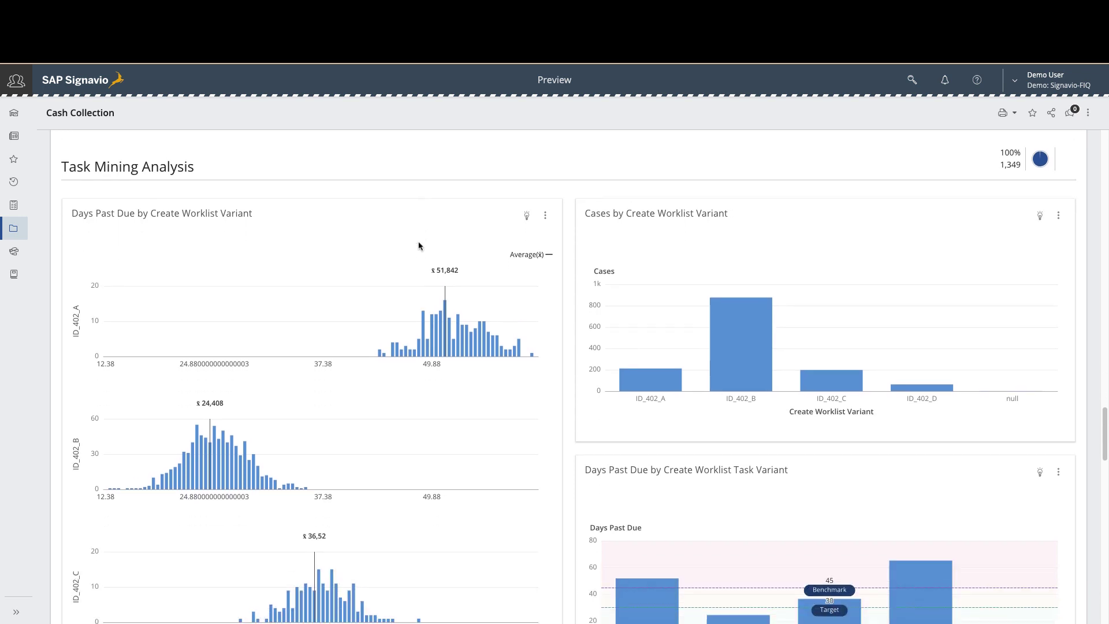
scroll(417, 248, down, 5)
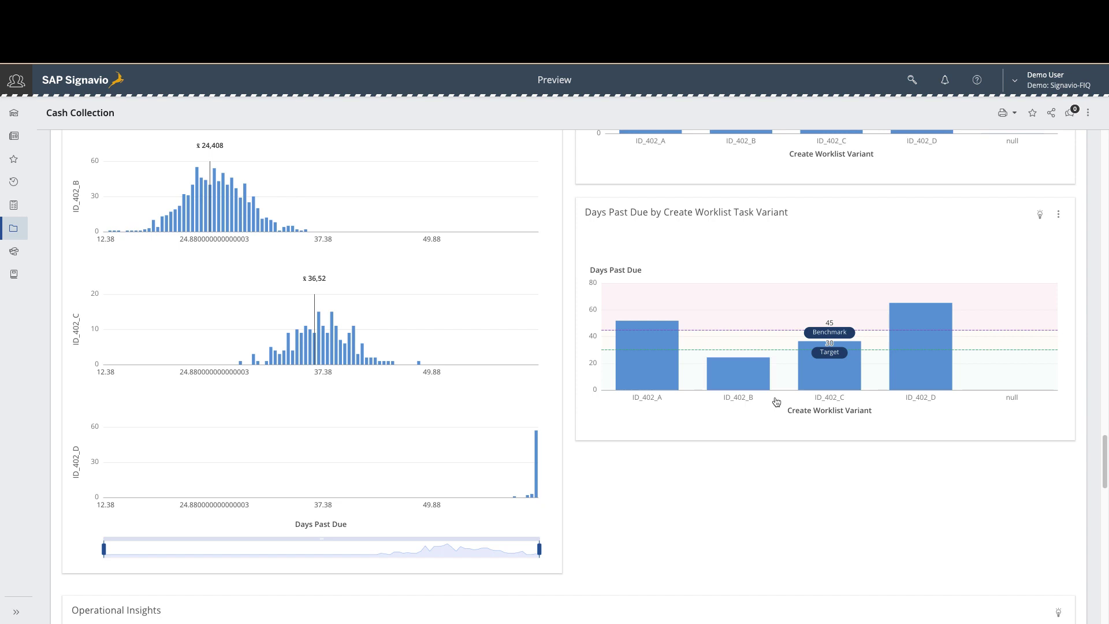
mouse_move(721, 388)
scroll(613, 434, up, 20)
scroll(608, 444, up, 10)
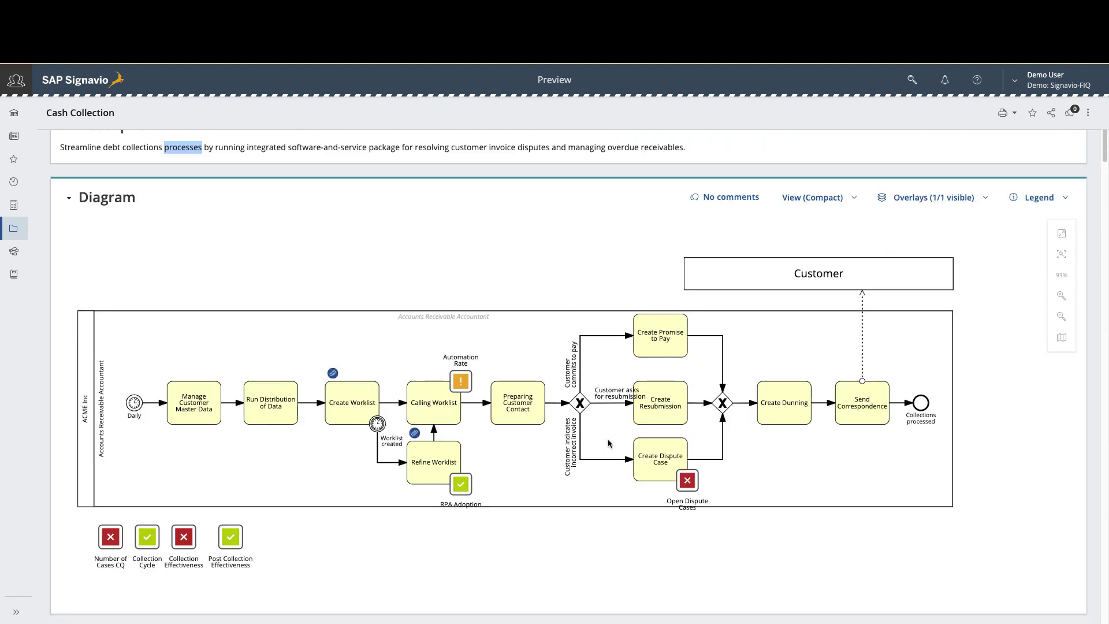
scroll(608, 444, up, 3)
Show the Create Worklist details and follow its 'Call Worklist Analysis' FIQ Explorer link
scroll(487, 447, down, 3)
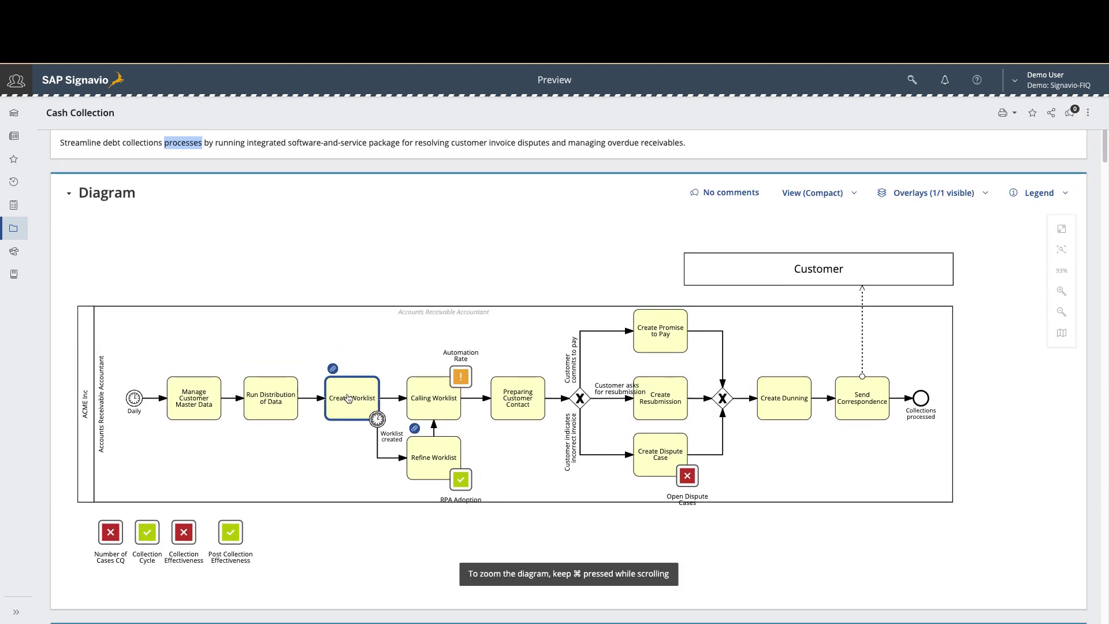
click(349, 398)
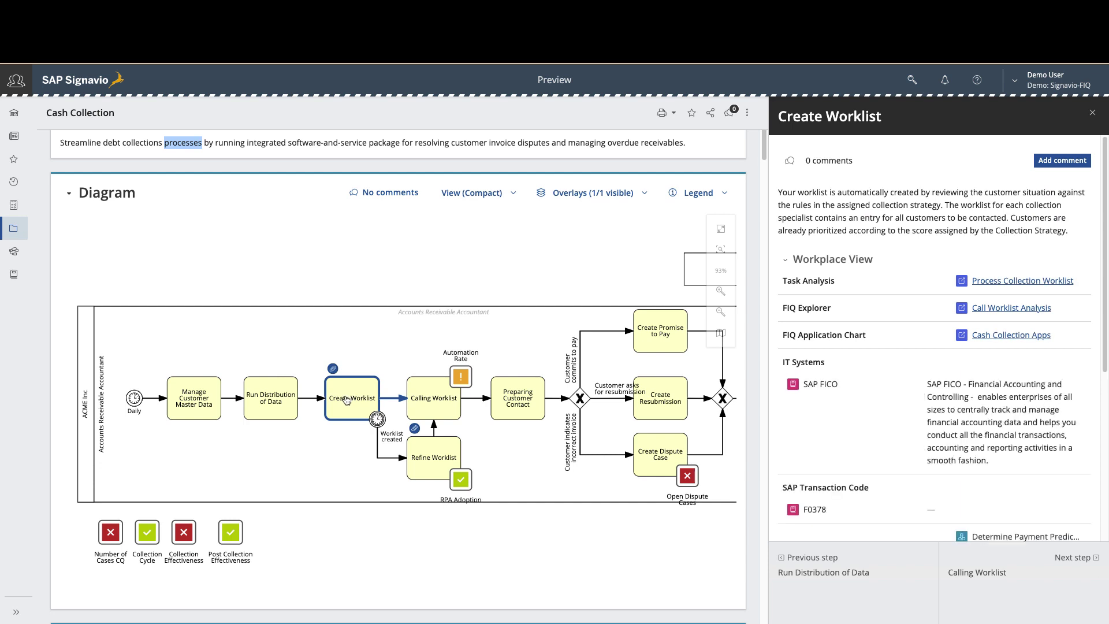
click(983, 315)
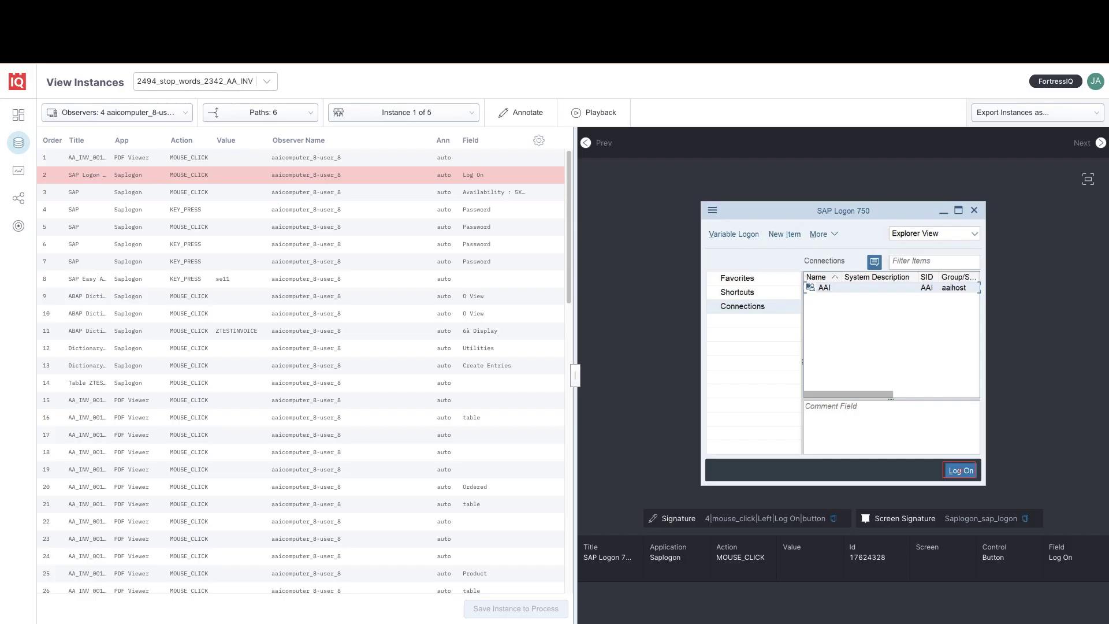
Step through the recorded SAP logon, password and ABAP Dictionary ZTESTINVOICE steps in View Instances
right_click(515, 58)
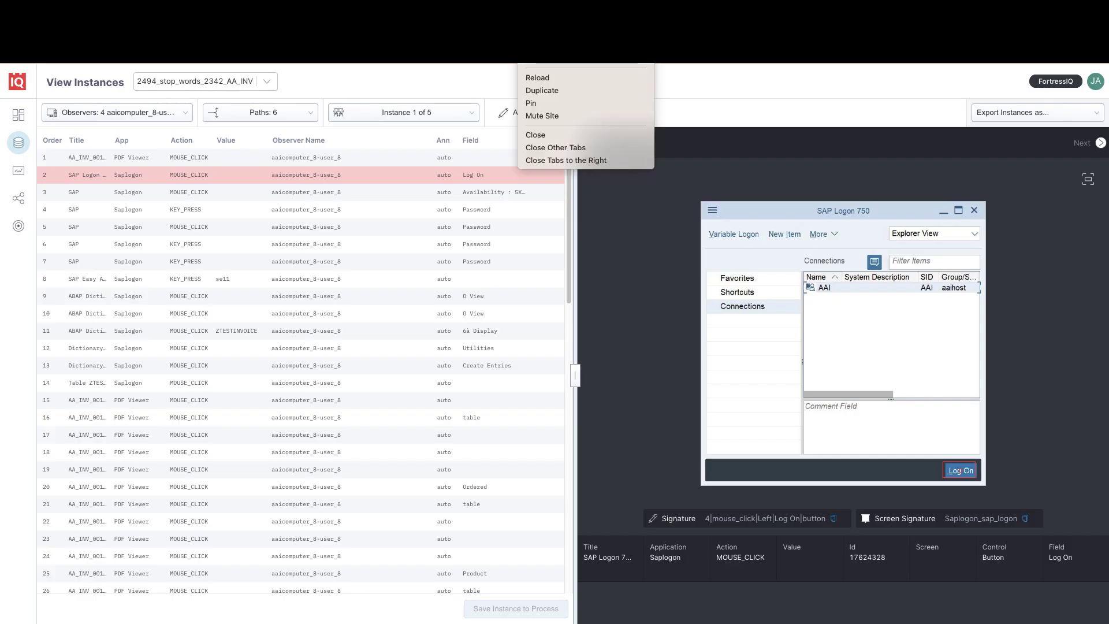
click(454, 69)
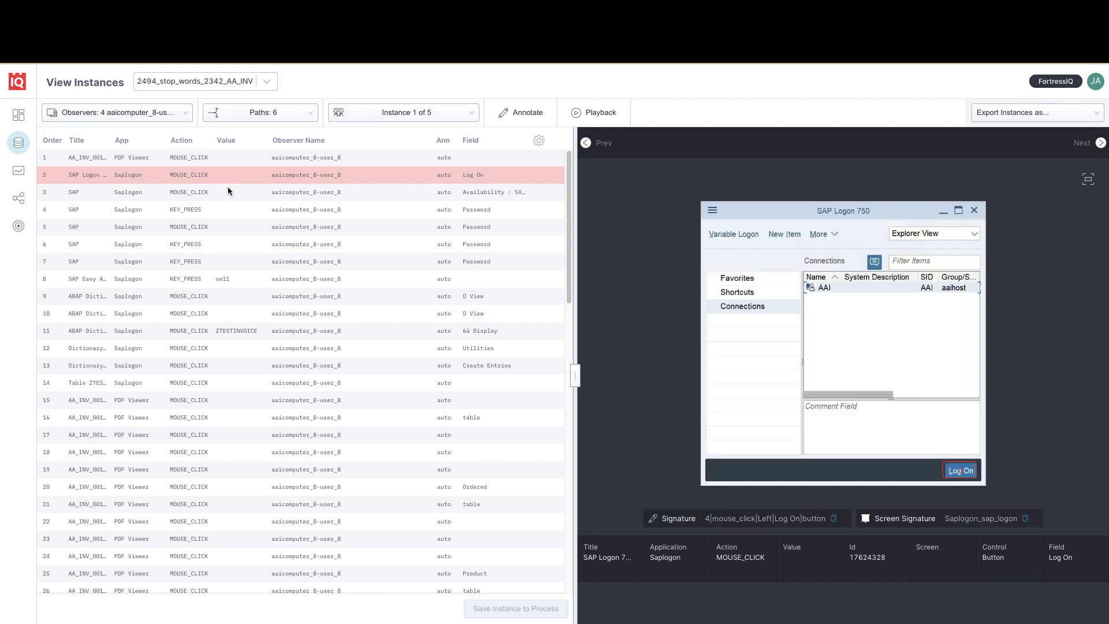
click(227, 190)
key(Down)
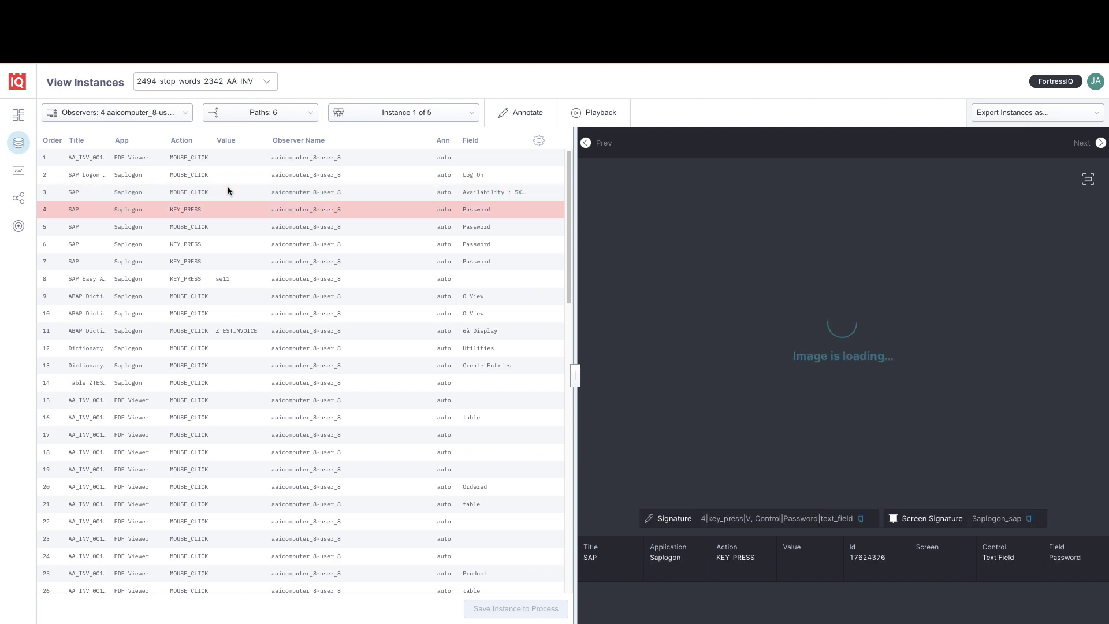
key(Down)
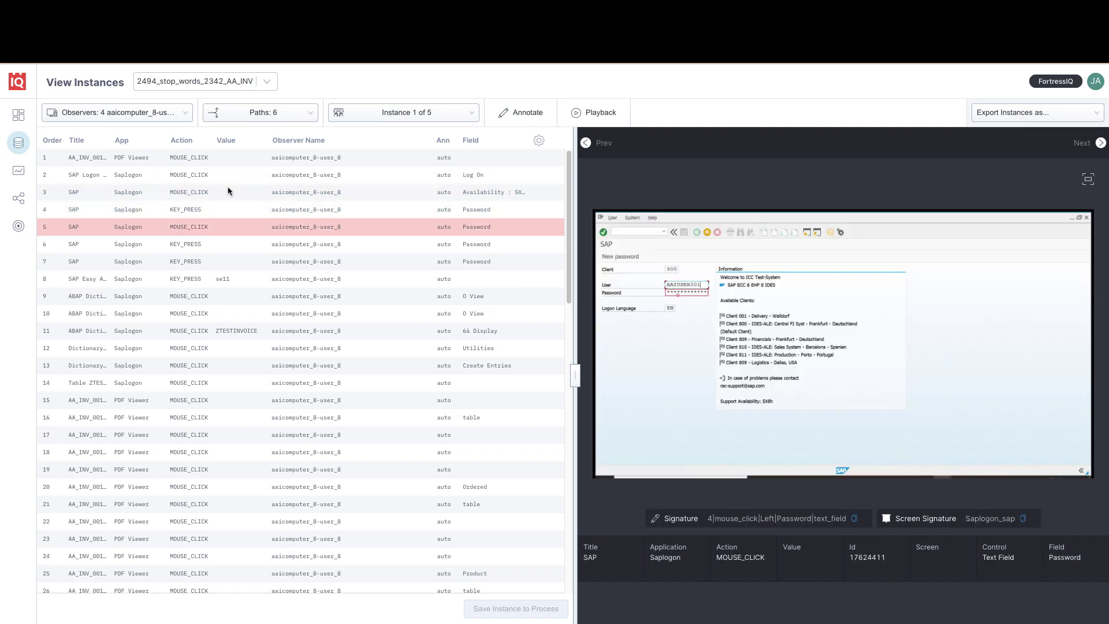
key(Down)
key(Down)
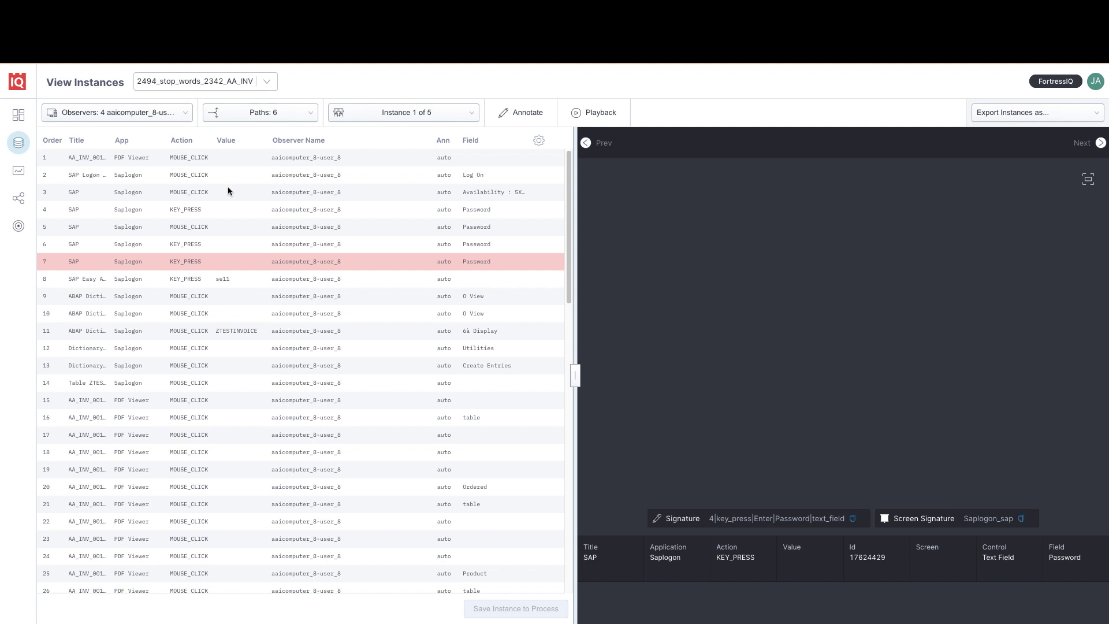
key(Down)
key(Down)
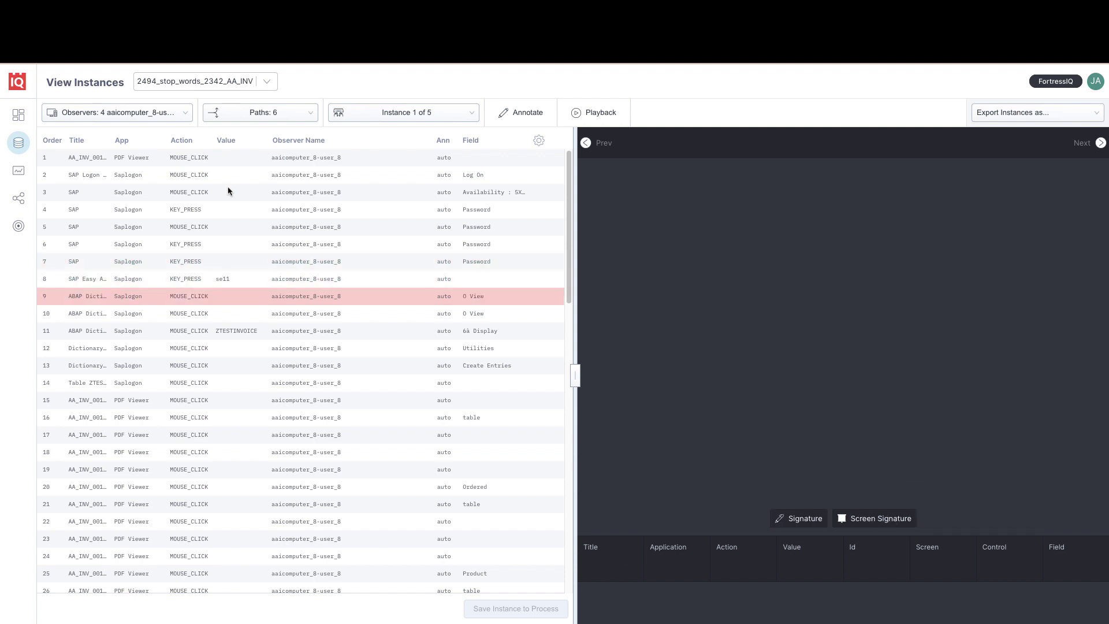
key(Down)
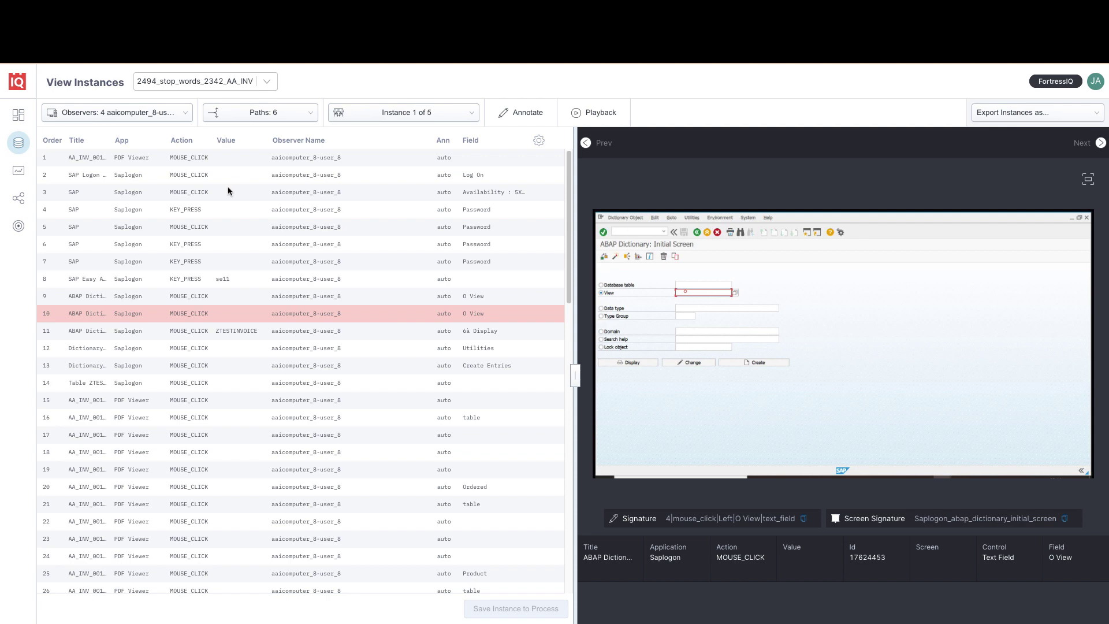
key(Down)
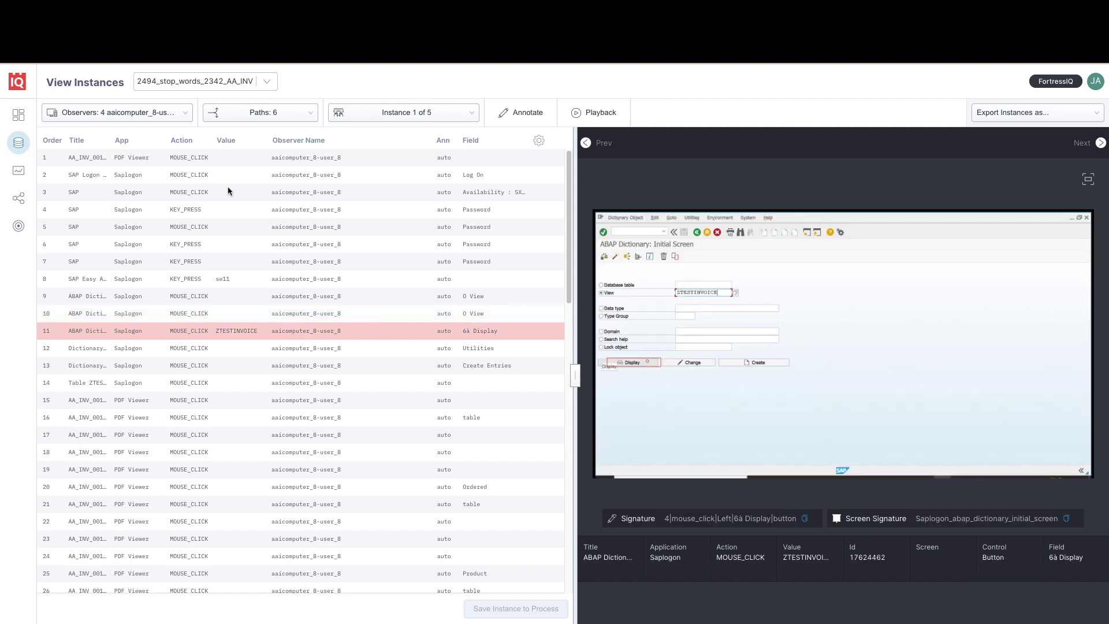
key(Down)
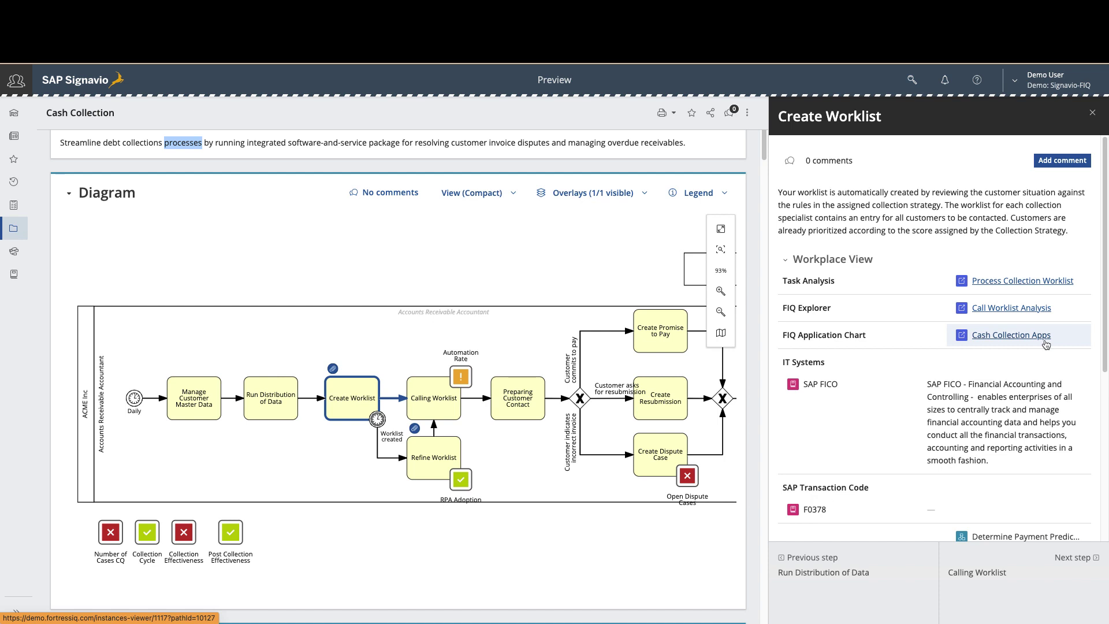
Show the Refine Worklist task's details panel
click(441, 453)
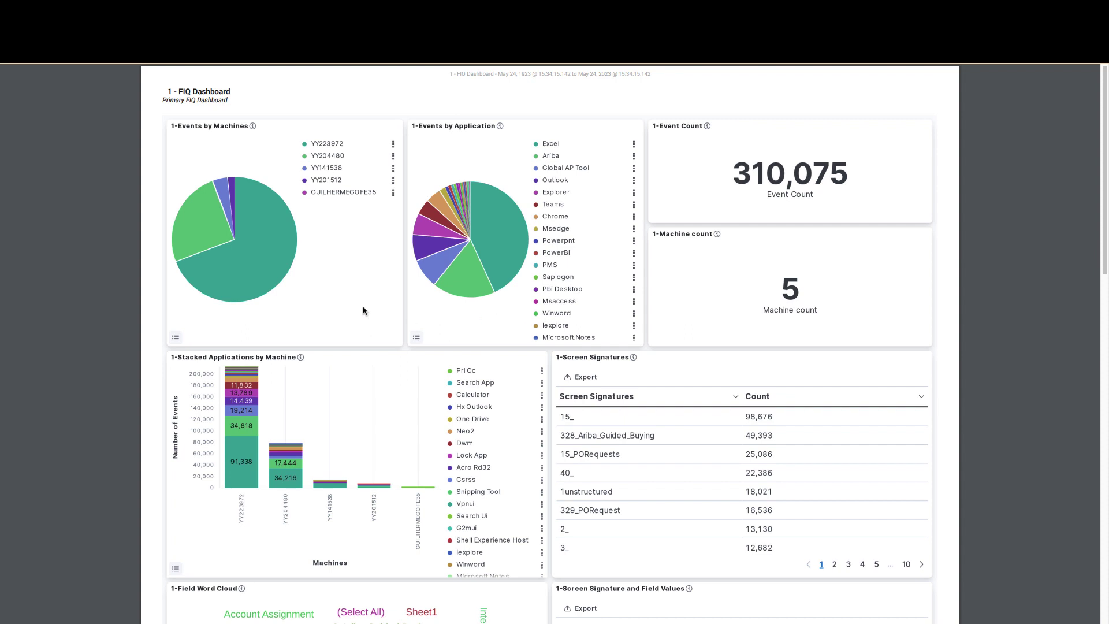
Scroll the FIQ Dashboard through the event charts, word cloud and screen-signature tables
scroll(363, 311, down, 3)
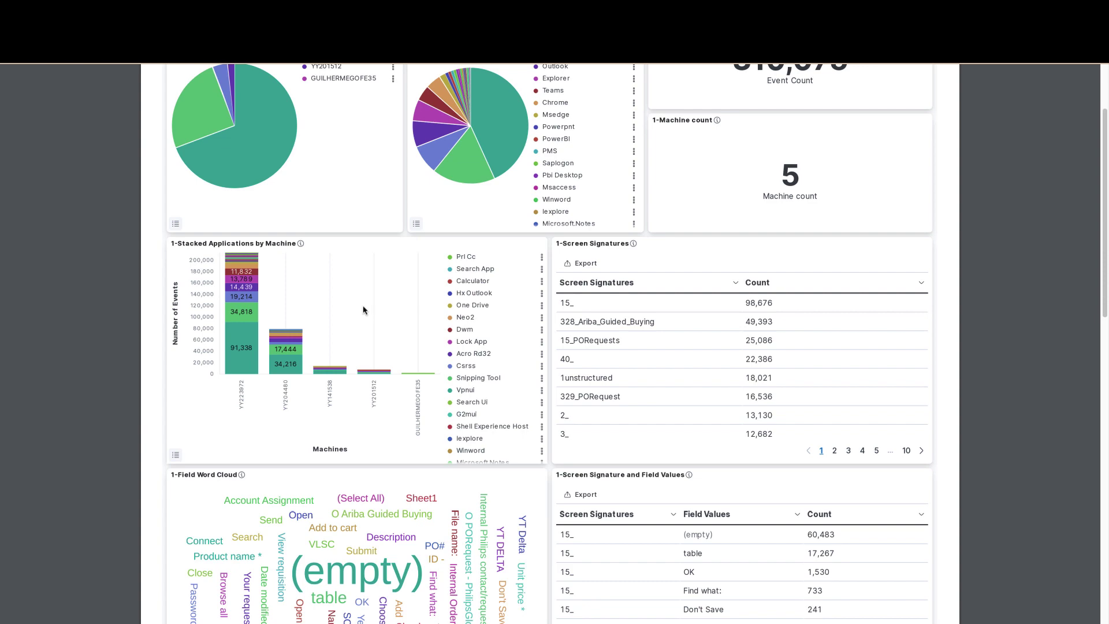
scroll(363, 310, down, 10)
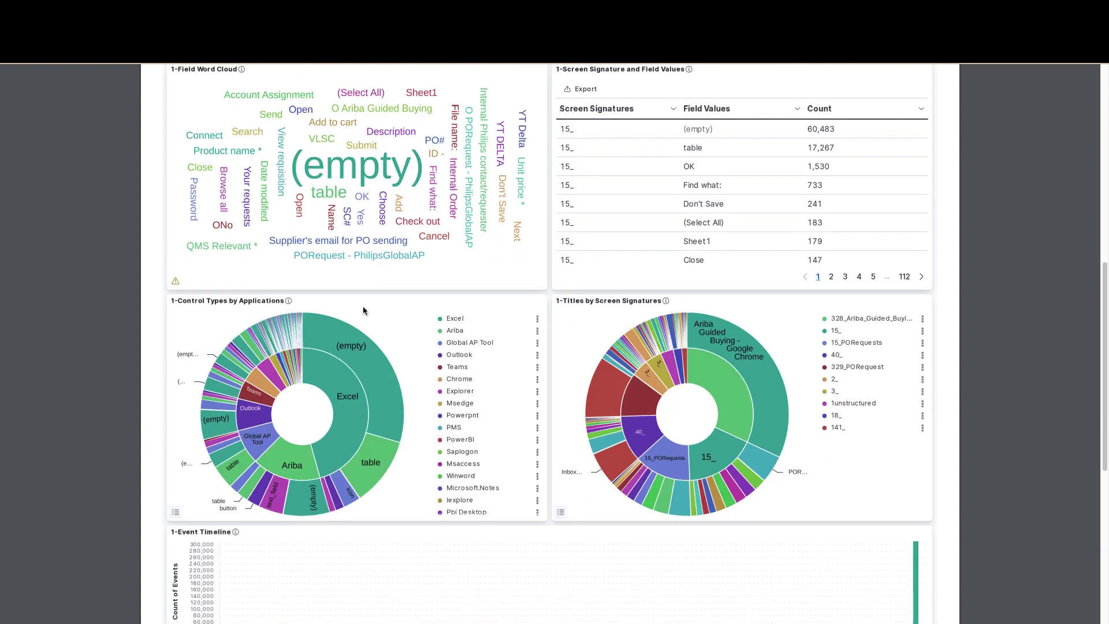
scroll(364, 311, down, 2)
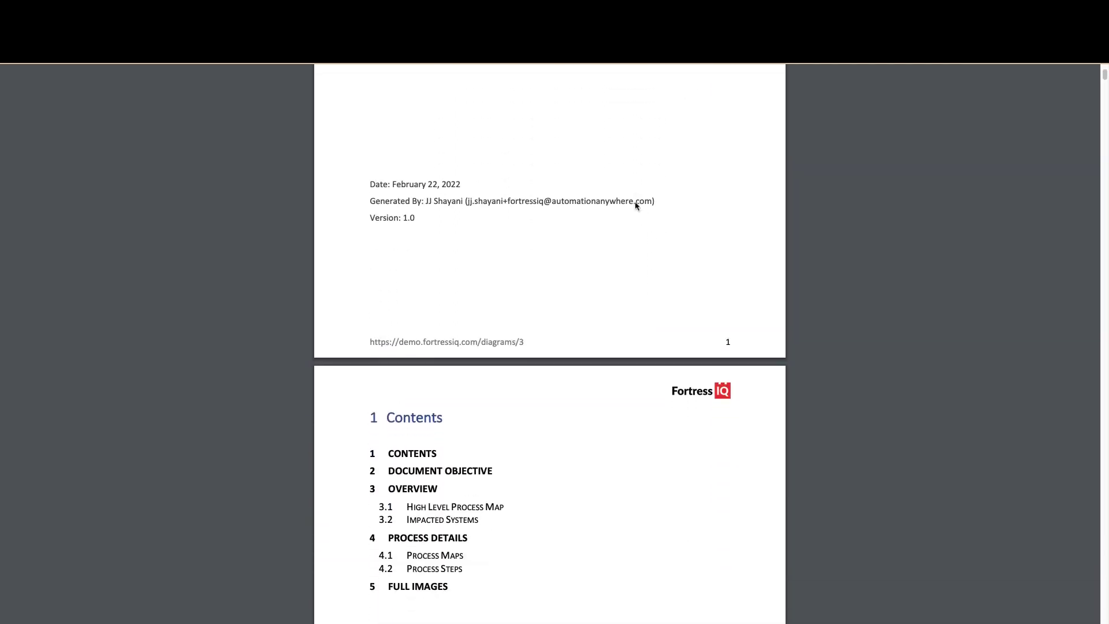
scroll(635, 205, down, 8)
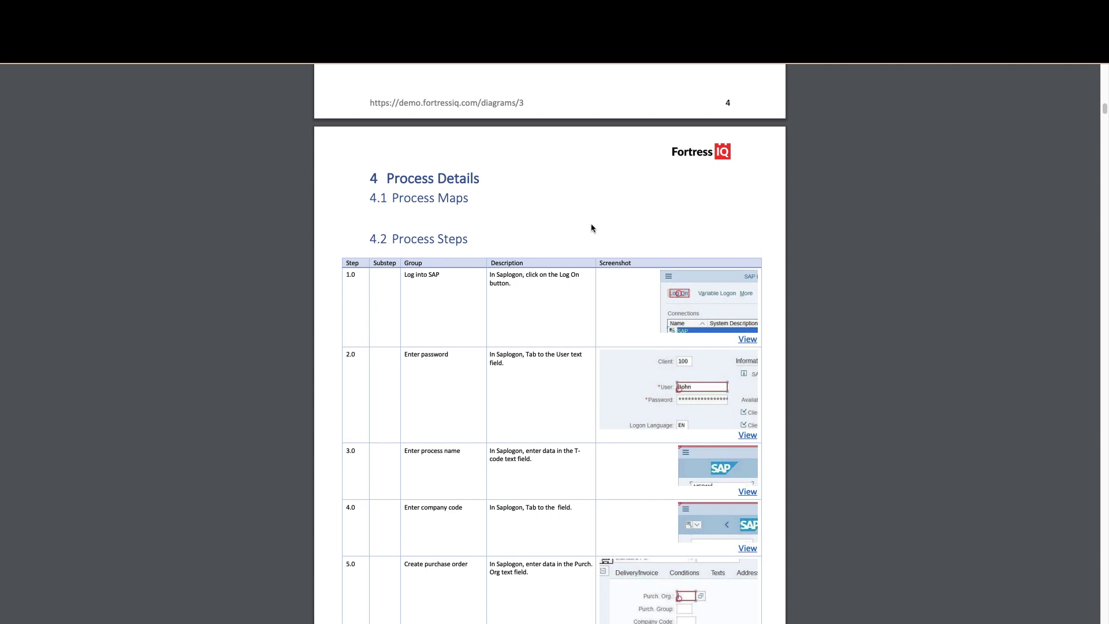
Scroll the Cash Collection CS02 PDD from its title page to the Process Steps table
scroll(575, 231, down, 2)
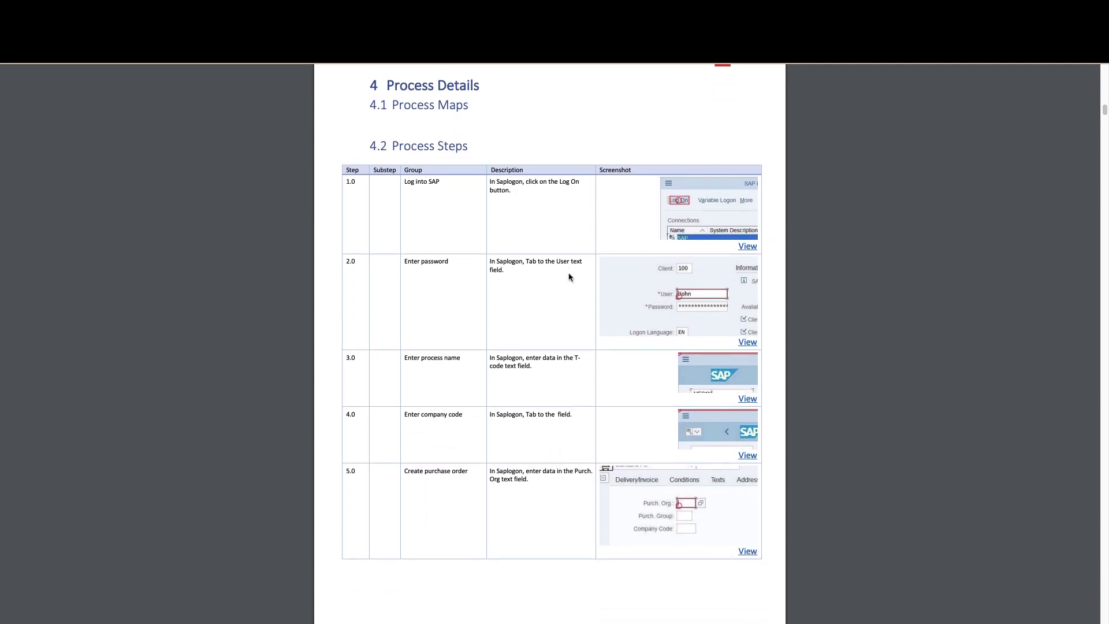
scroll(570, 276, down, 2)
scroll(568, 270, down, 6)
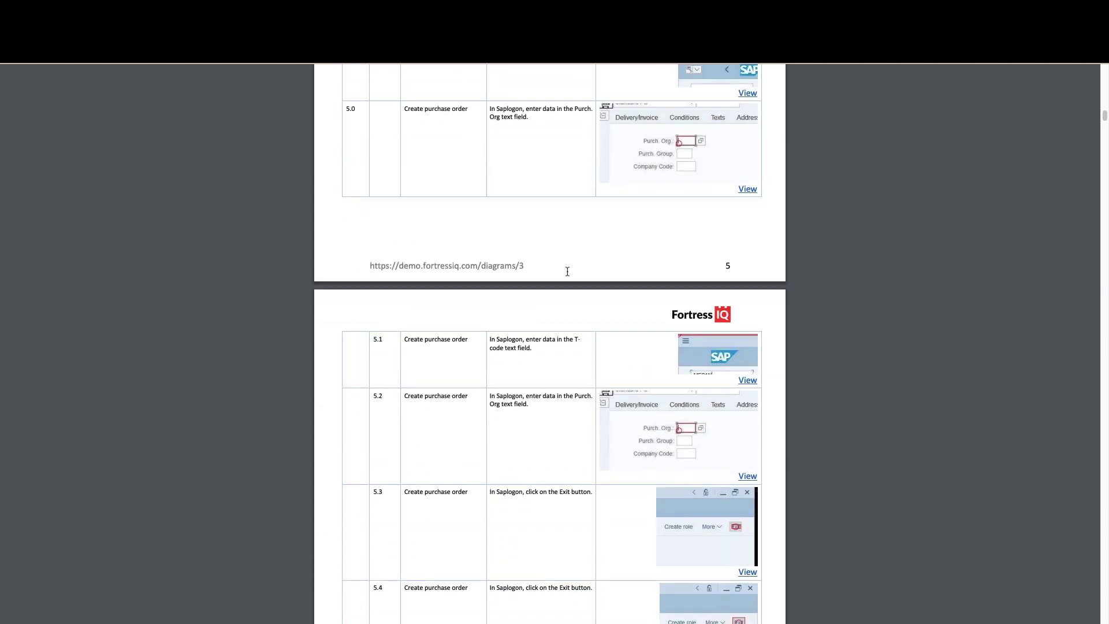
scroll(567, 272, down, 17)
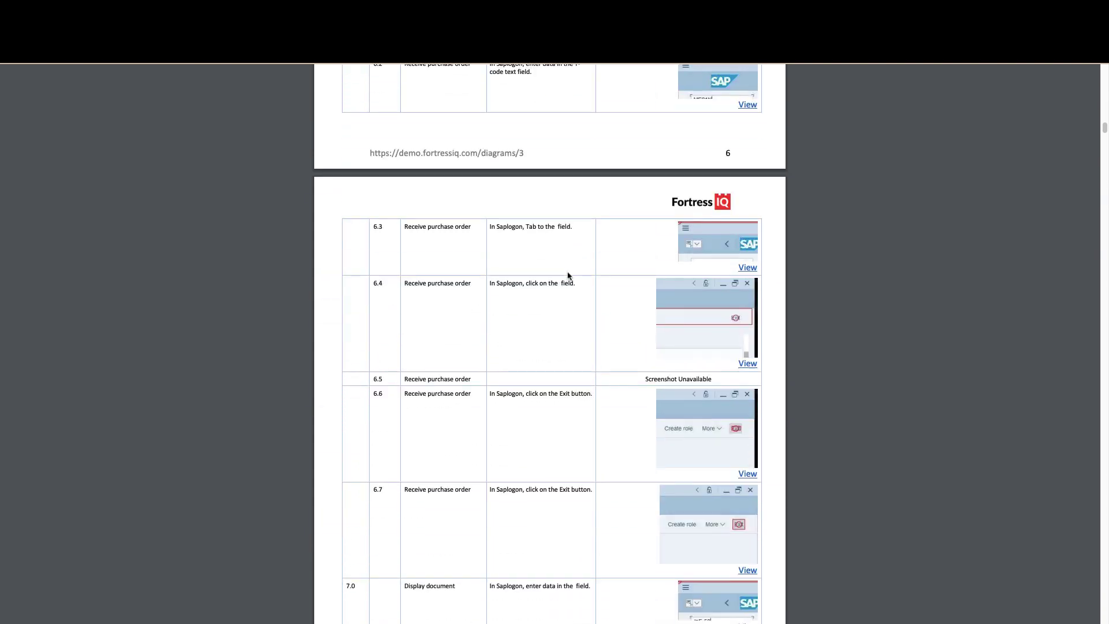
scroll(567, 276, down, 12)
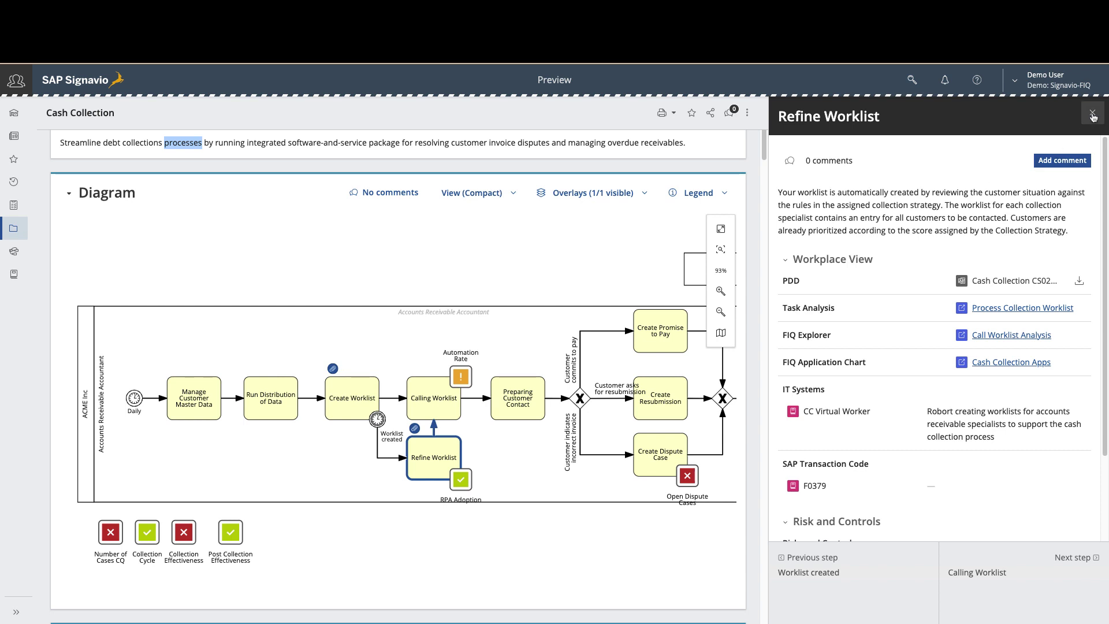
Close the Refine Worklist details panel
click(1092, 114)
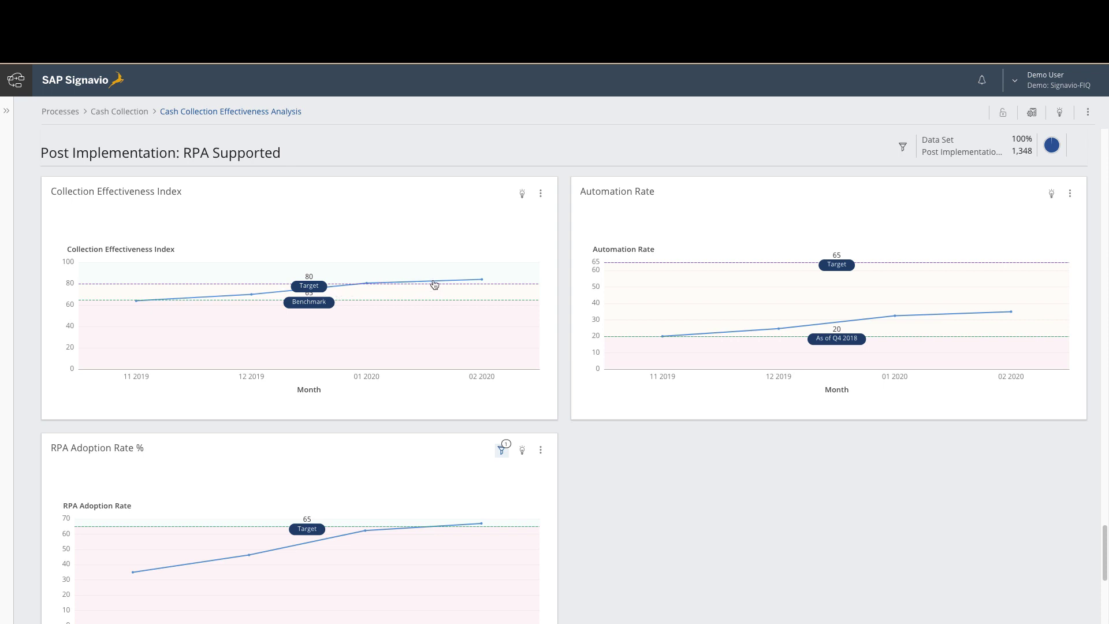
scroll(391, 403, down, 1)
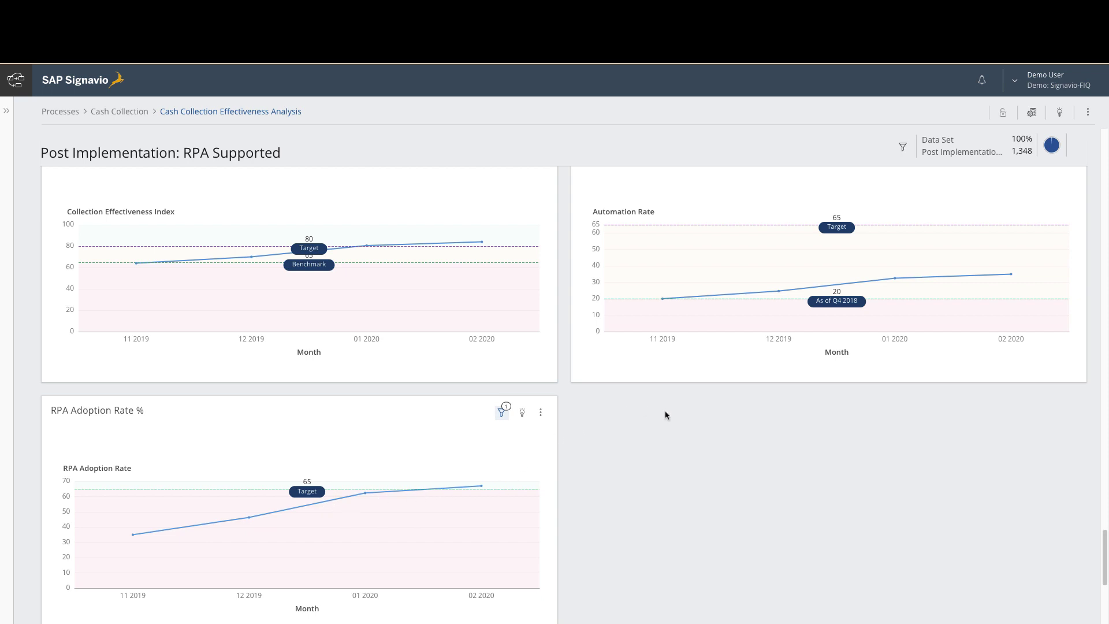
scroll(666, 414, up, 3)
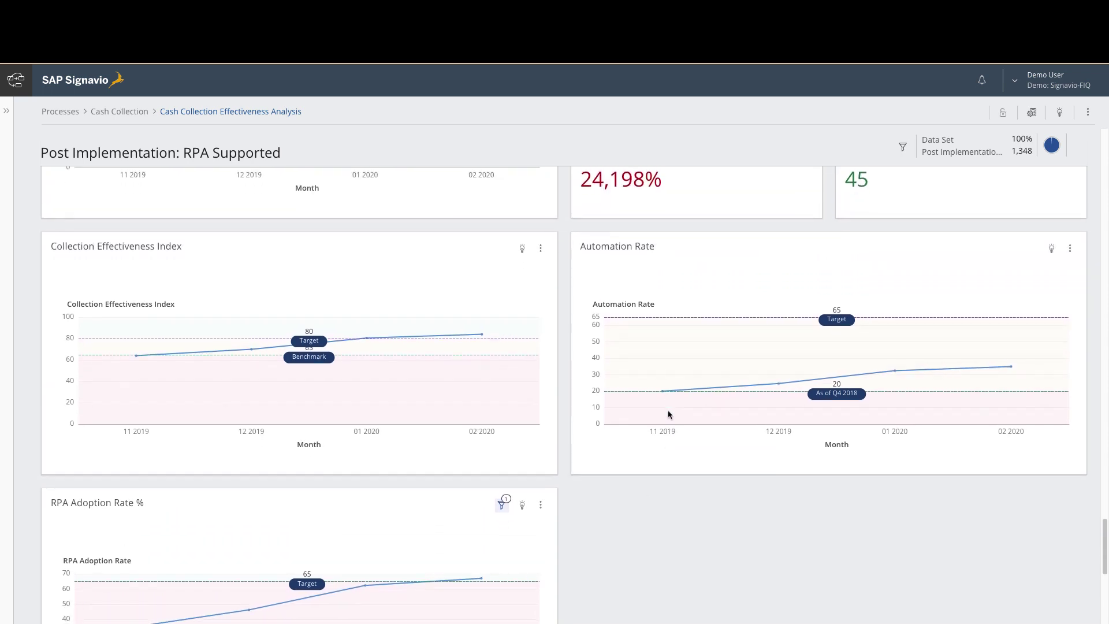
scroll(674, 390, down, 1)
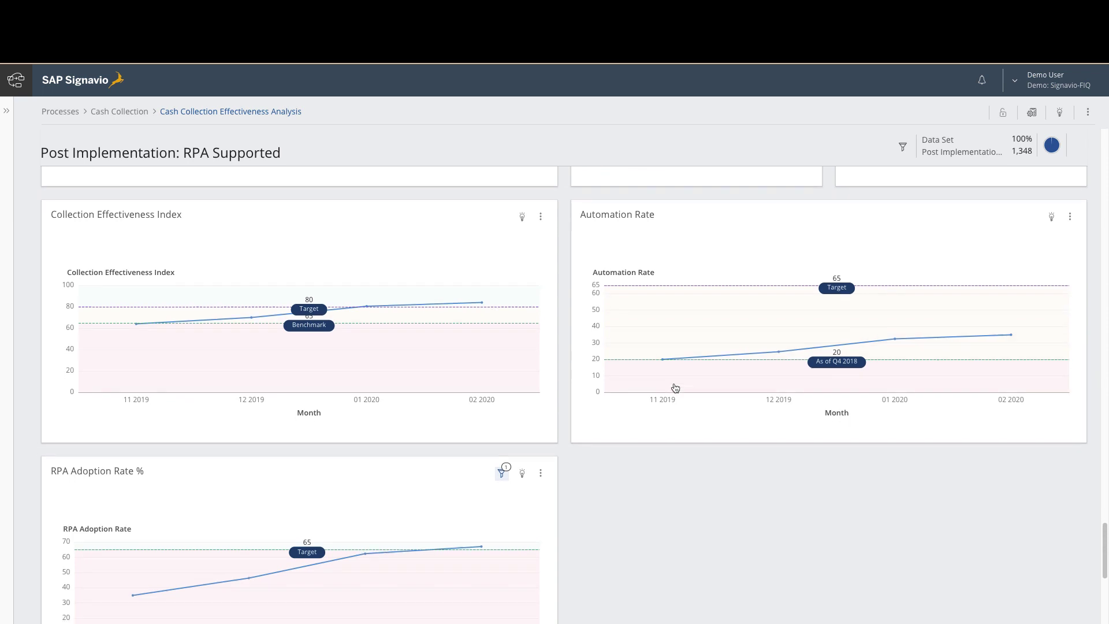